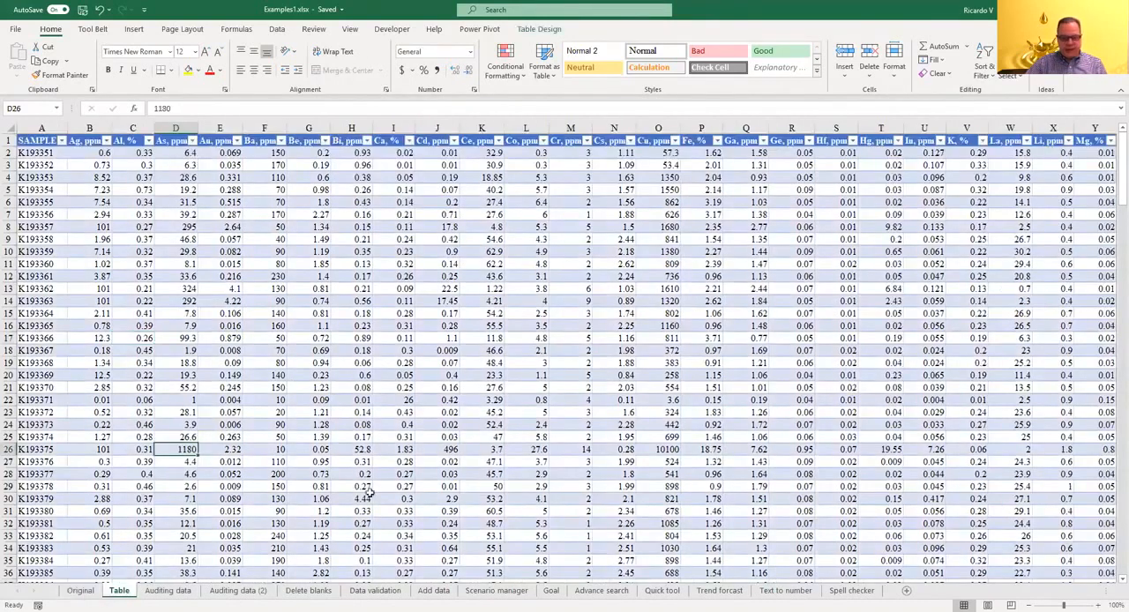
Step: On the Auditing data sheet, inspect the contents of cells G2, G7 and G12 in the Au*Ag column for inconsistent formulas
{"action": "left_click", "coordinate": [167, 590]}
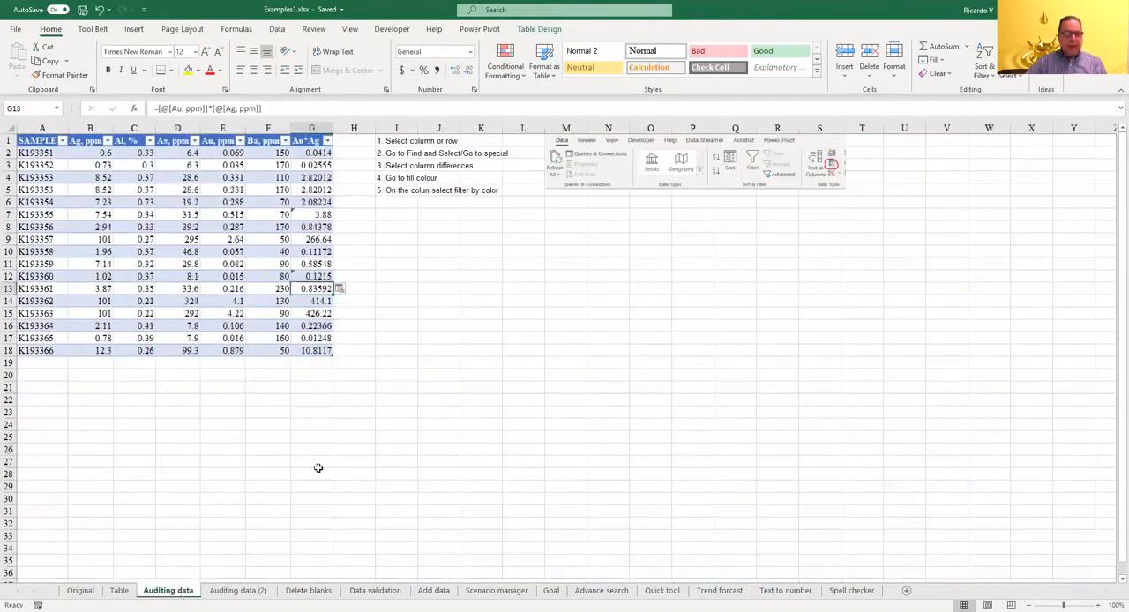
{"action": "left_click", "coordinate": [348, 417]}
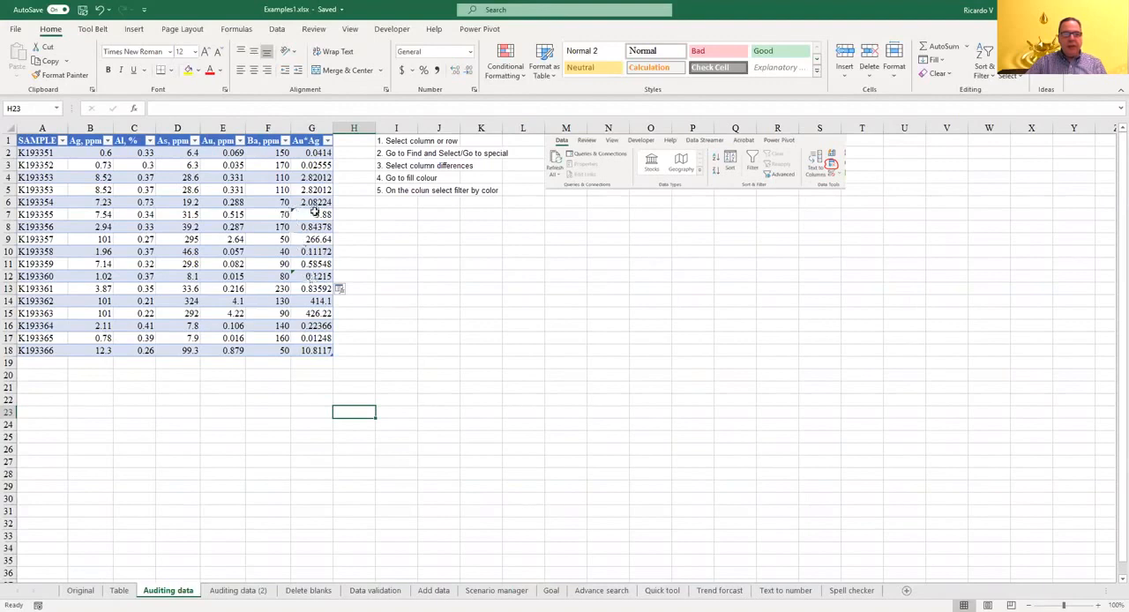
{"action": "left_click", "coordinate": [316, 153]}
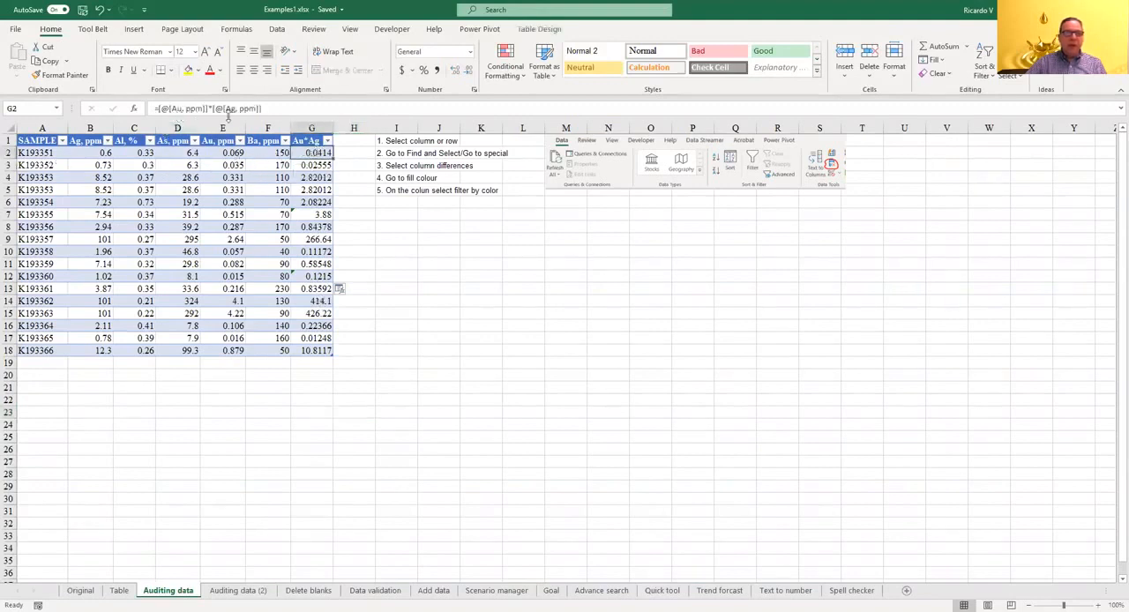
{"action": "left_click", "coordinate": [306, 215]}
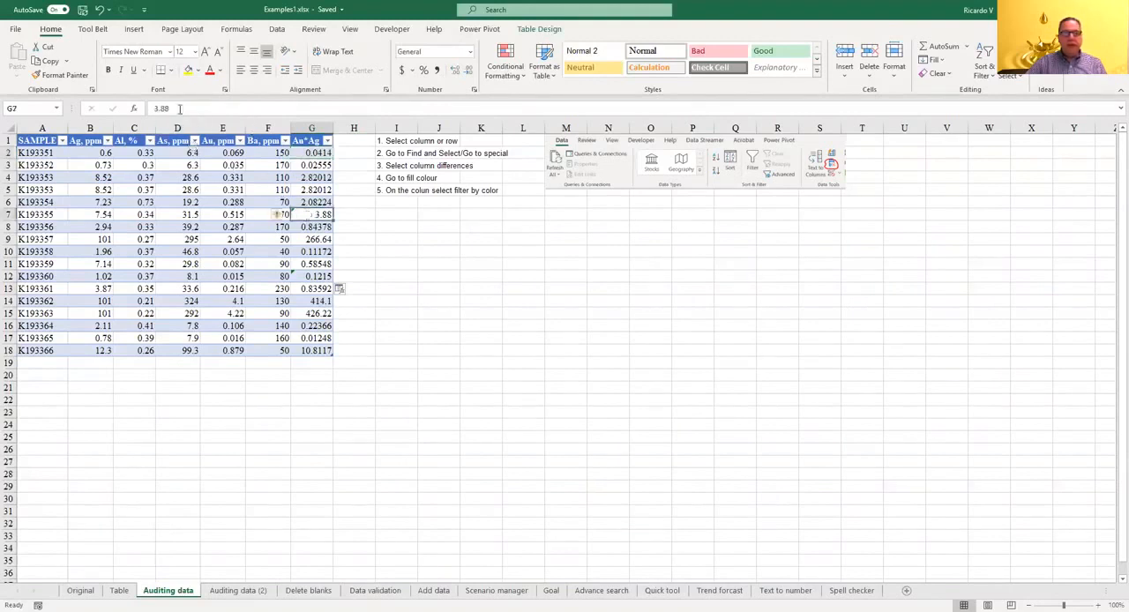
{"action": "left_click", "coordinate": [311, 276]}
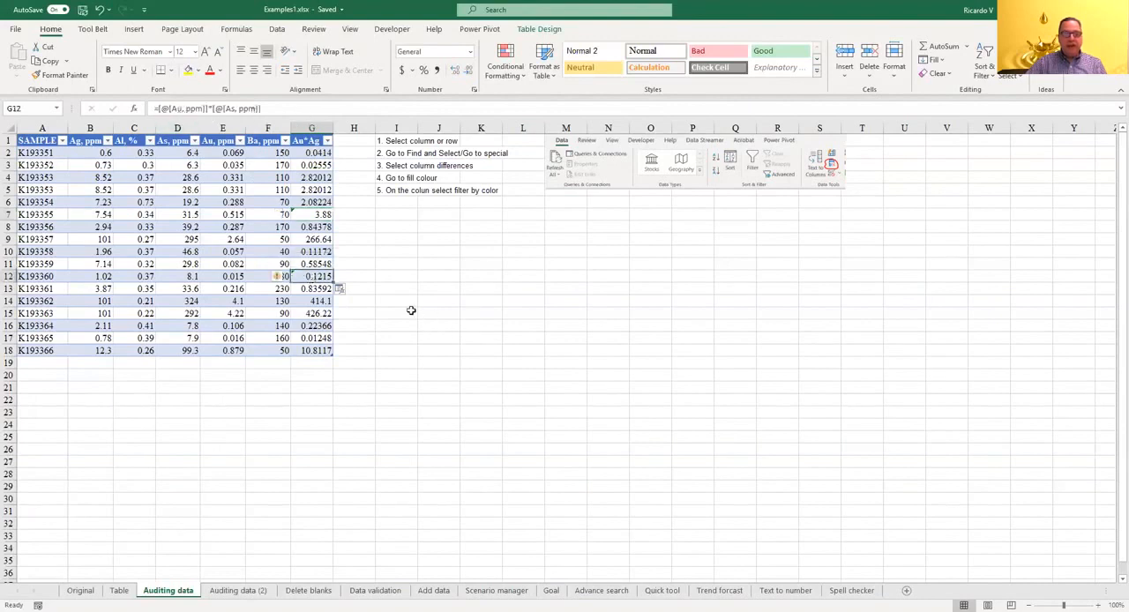
{"action": "left_click", "coordinate": [377, 309]}
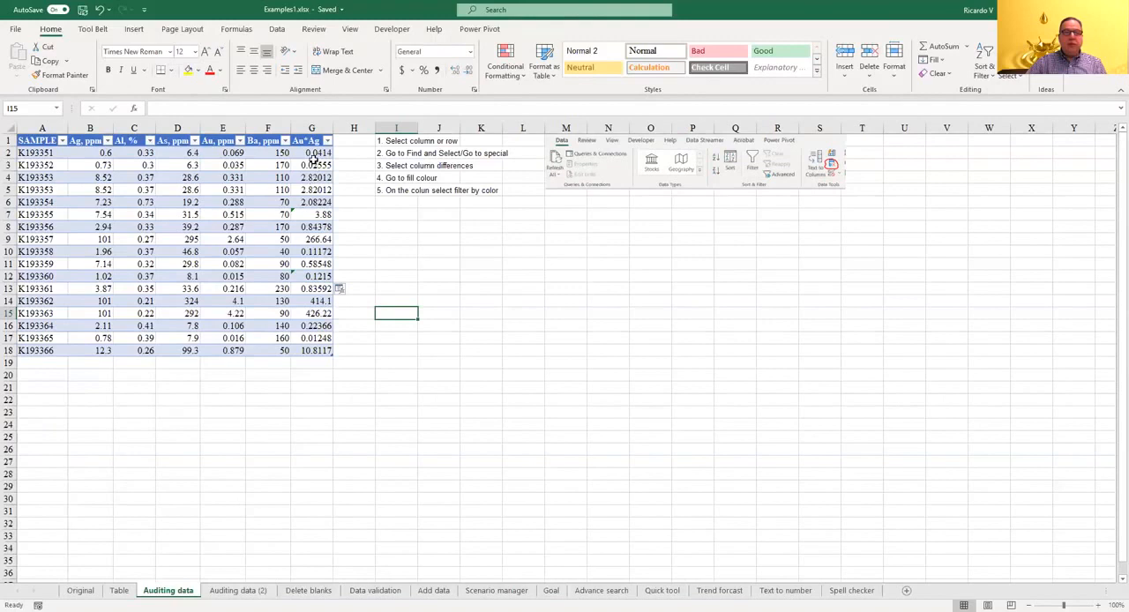
Step: Find the column differences in the Au*Ag values G2:G18 with Go To Special and fill those cells yellow
{"action": "left_click_drag", "start_coordinate": [313, 146], "coordinate": [319, 350]}
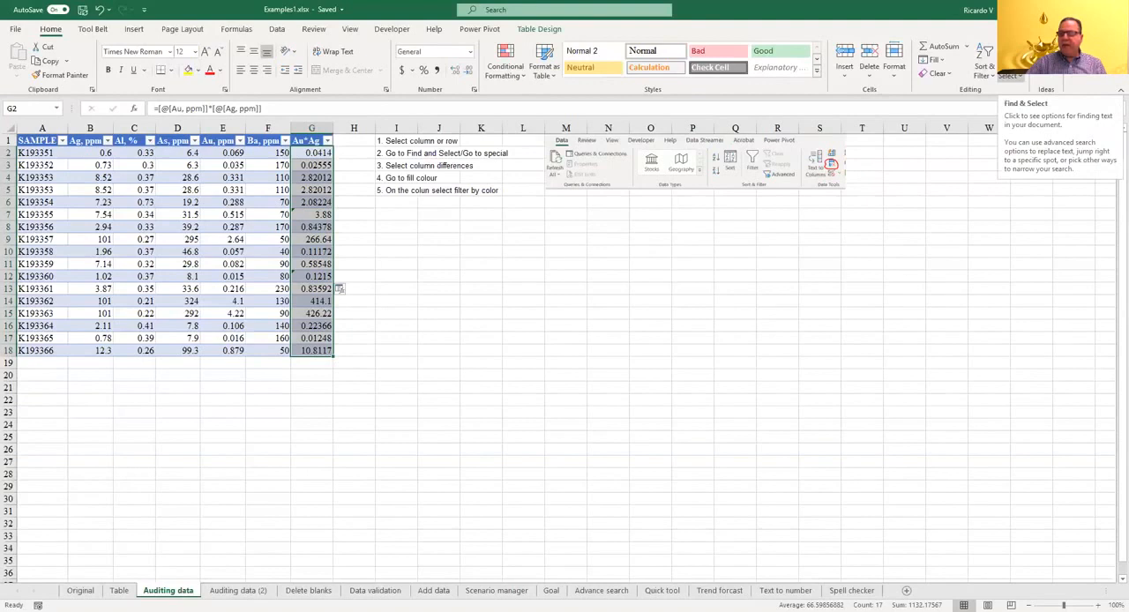
{"action": "left_click", "coordinate": [1008, 76]}
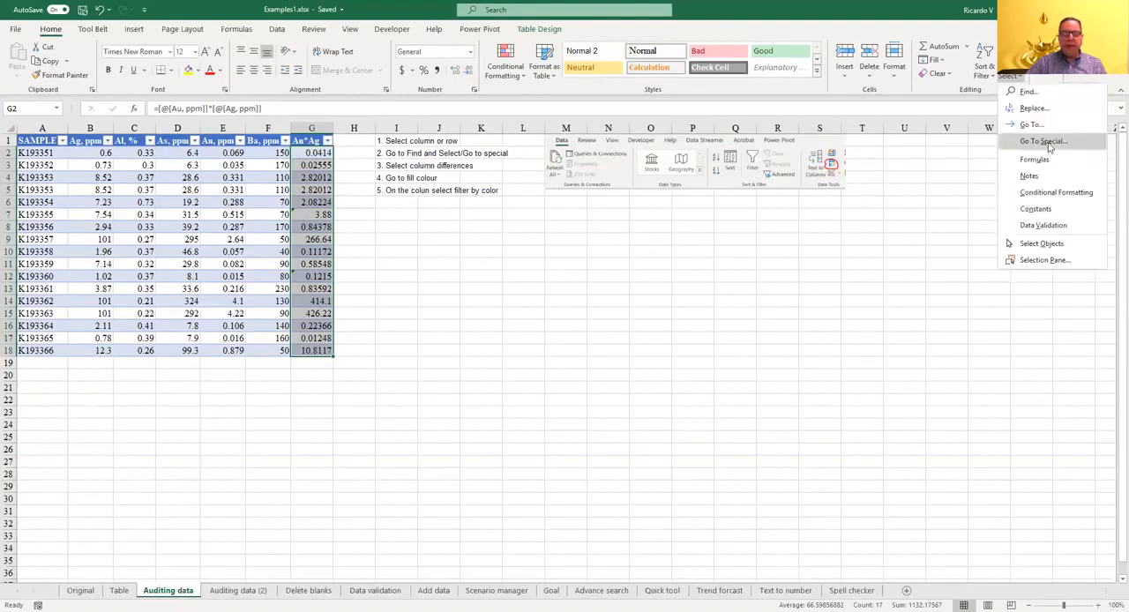
{"action": "left_click", "coordinate": [1043, 141]}
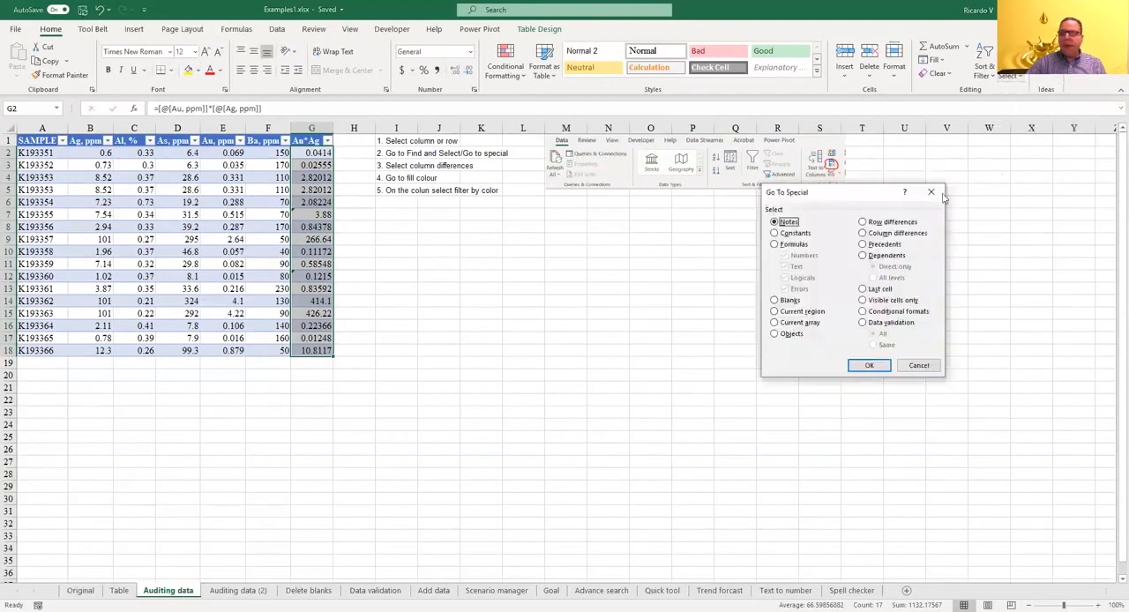
{"action": "left_click", "coordinate": [895, 233]}
{"action": "left_click", "coordinate": [877, 367]}
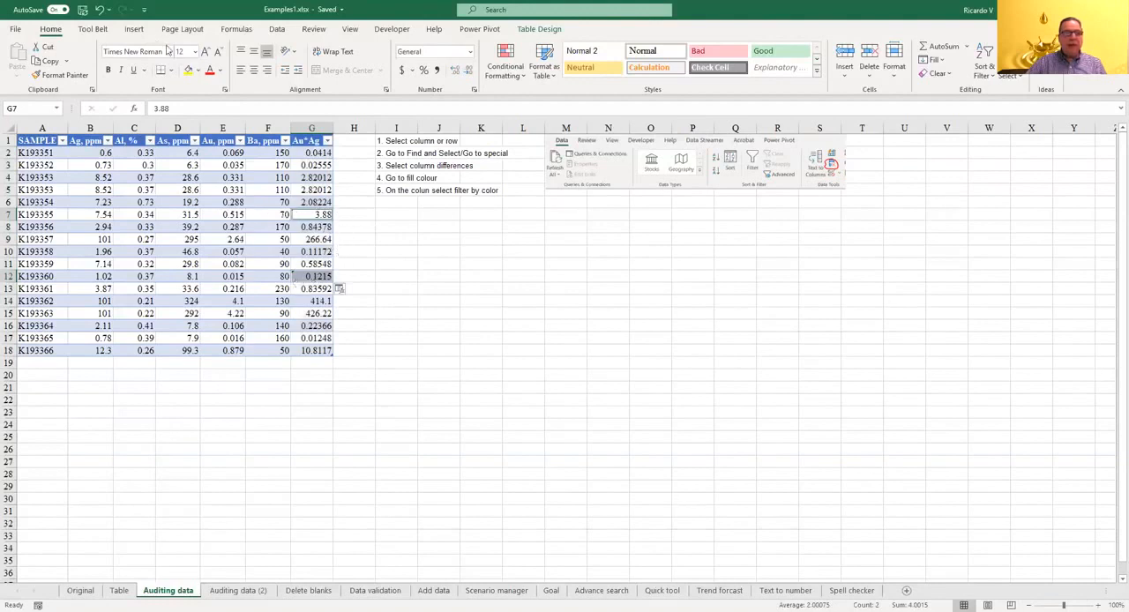
{"action": "left_click", "coordinate": [188, 70]}
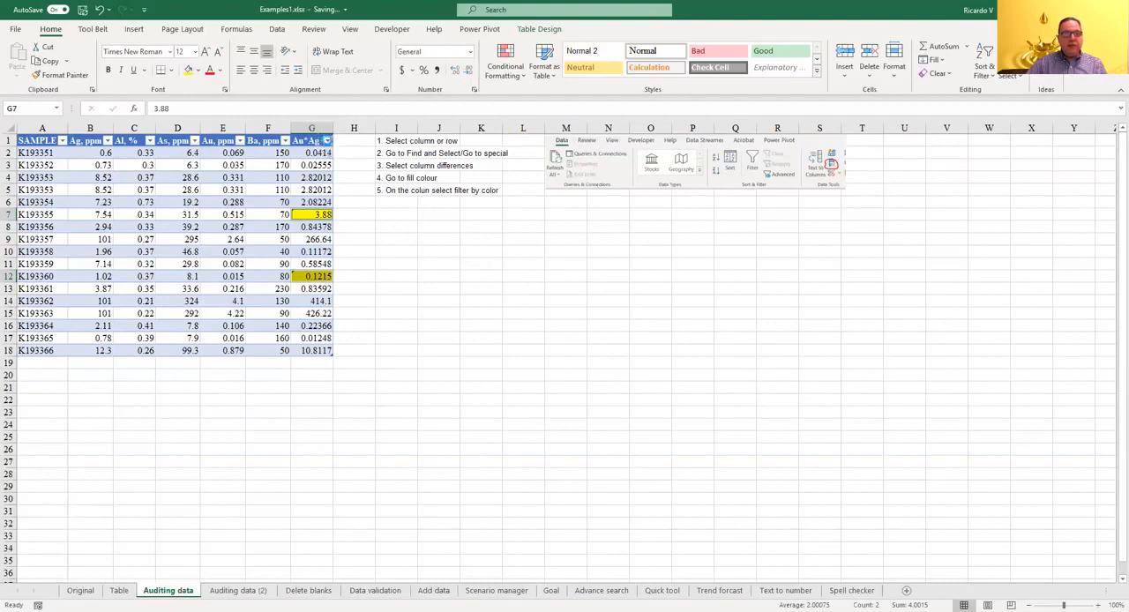
Step: Filter the Au*Ag column by the yellow cell color
{"action": "left_click", "coordinate": [326, 140]}
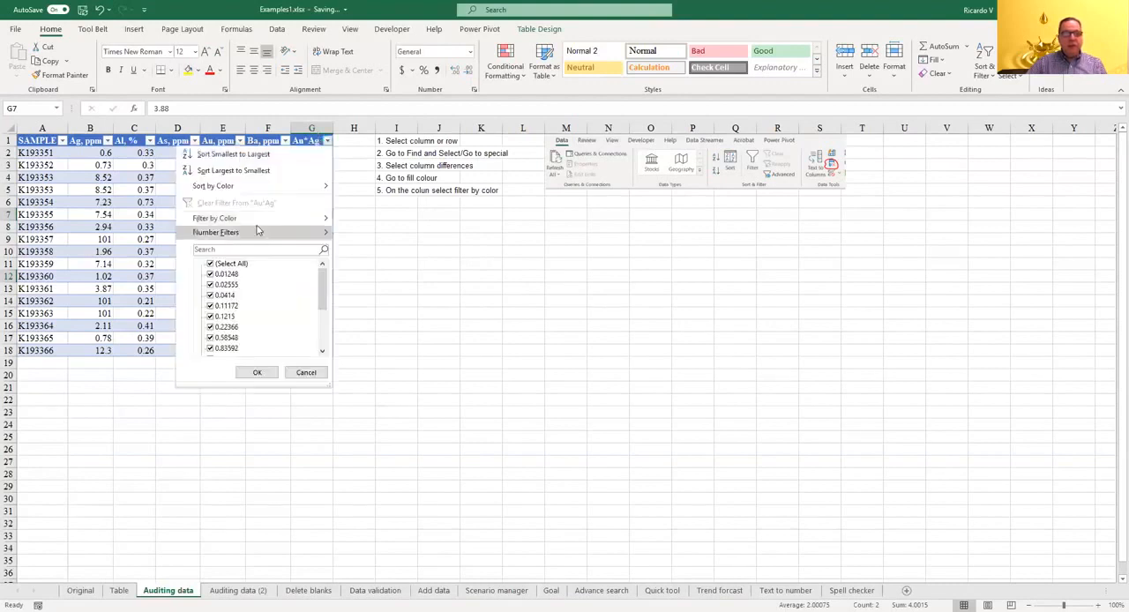
{"action": "mouse_move", "coordinate": [265, 218]}
{"action": "left_click", "coordinate": [366, 235]}
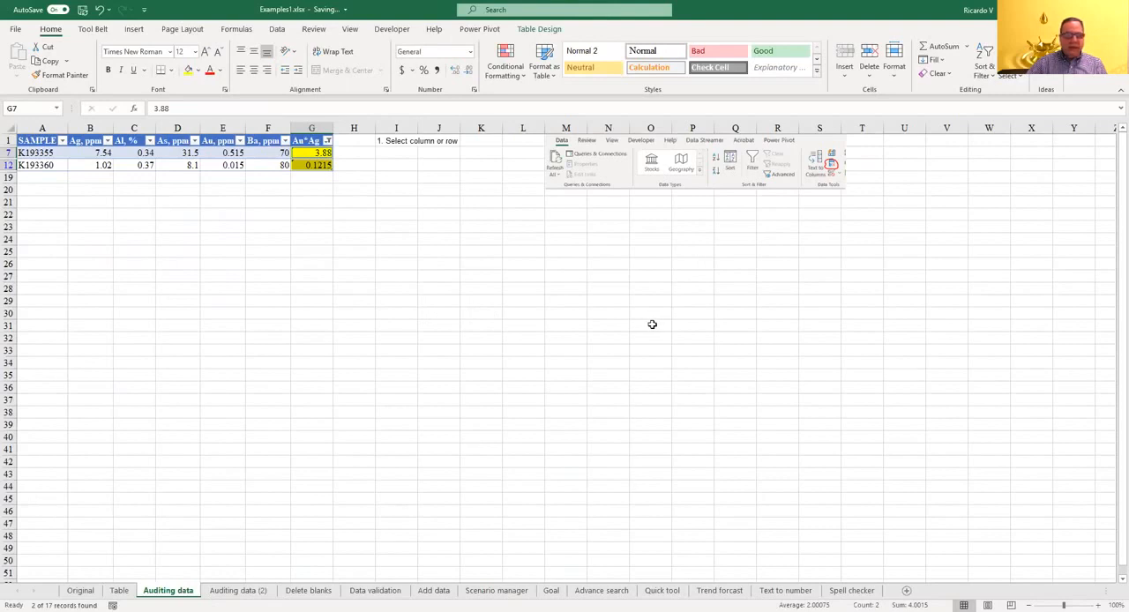
Step: Duplicate the Auditing data sheet, placing the copy directly after the original
{"action": "left_click_drag", "start_coordinate": [187, 594], "coordinate": [206, 595]}
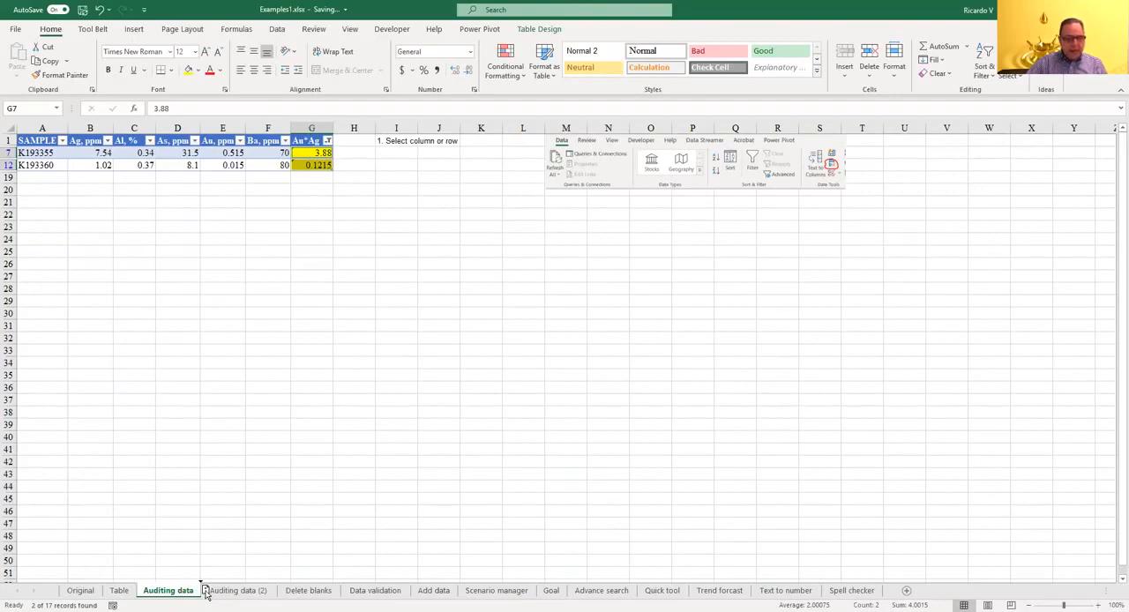
{"action": "left_click_drag", "start_coordinate": [206, 595], "coordinate": [205, 596]}
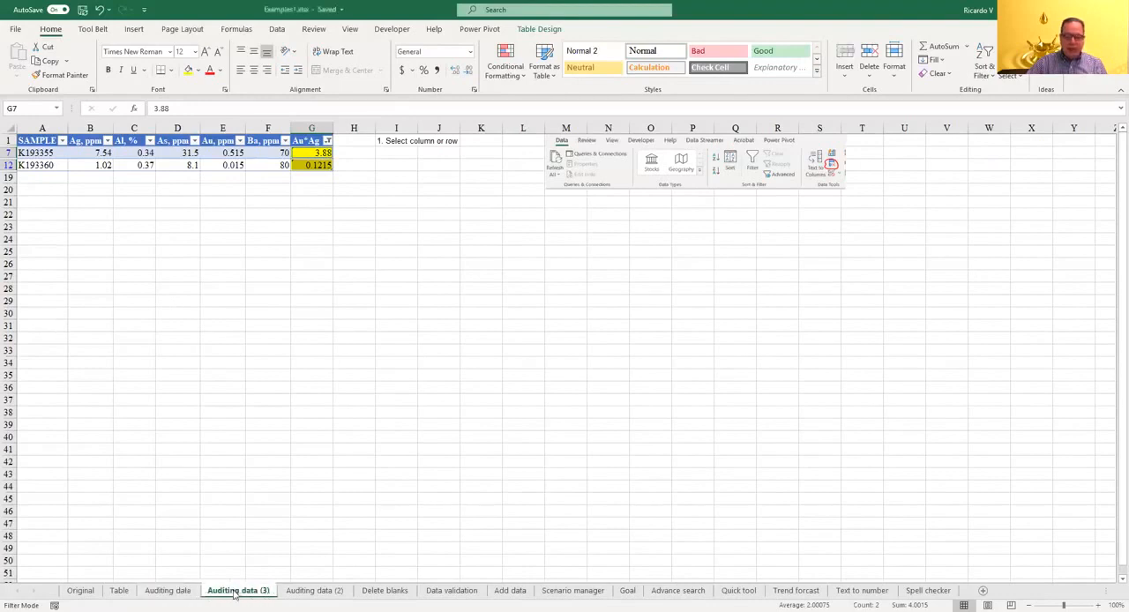
Step: On the Auditing data (2) sheet, remove duplicate rows from the table A1:G20, comparing all columns and keeping the headers
{"action": "left_click", "coordinate": [314, 590]}
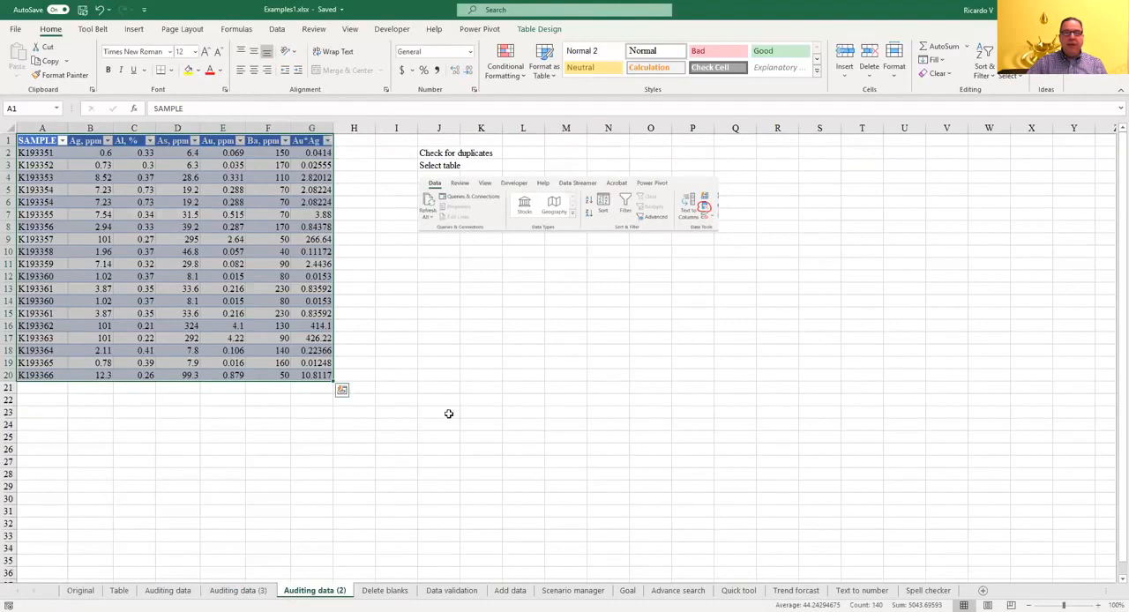
{"action": "left_click", "coordinate": [577, 317]}
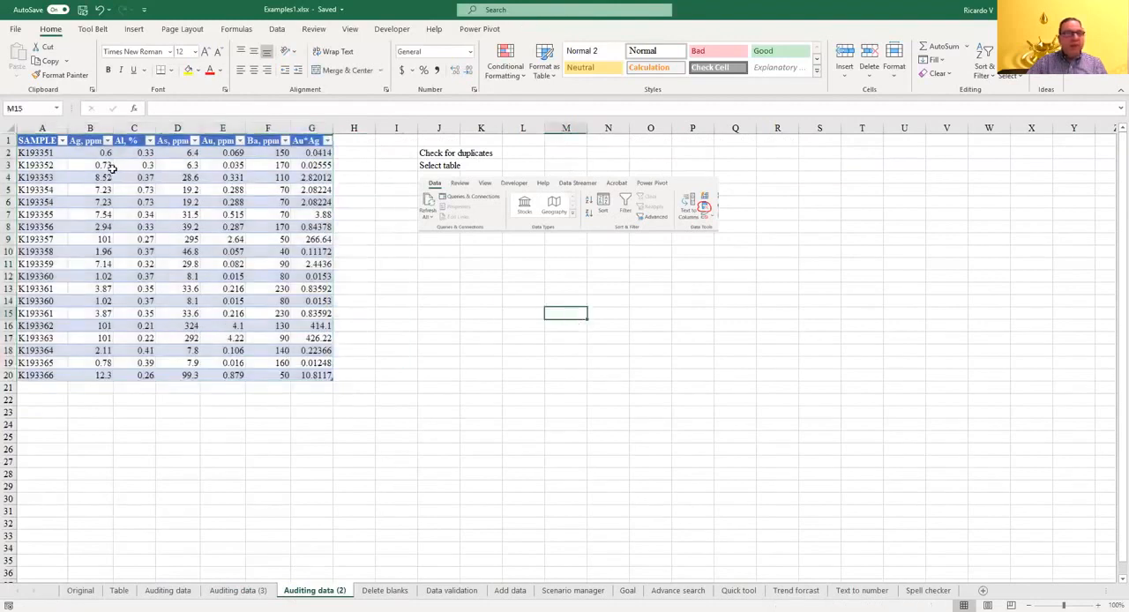
{"action": "left_click_drag", "start_coordinate": [37, 139], "coordinate": [307, 373]}
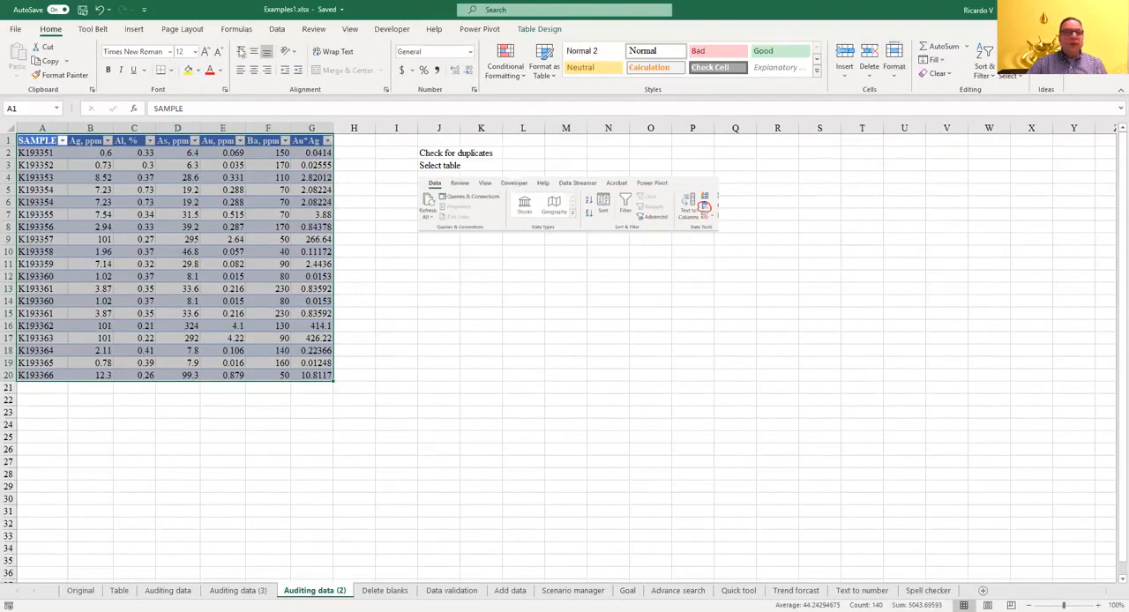
{"action": "left_click", "coordinate": [277, 29]}
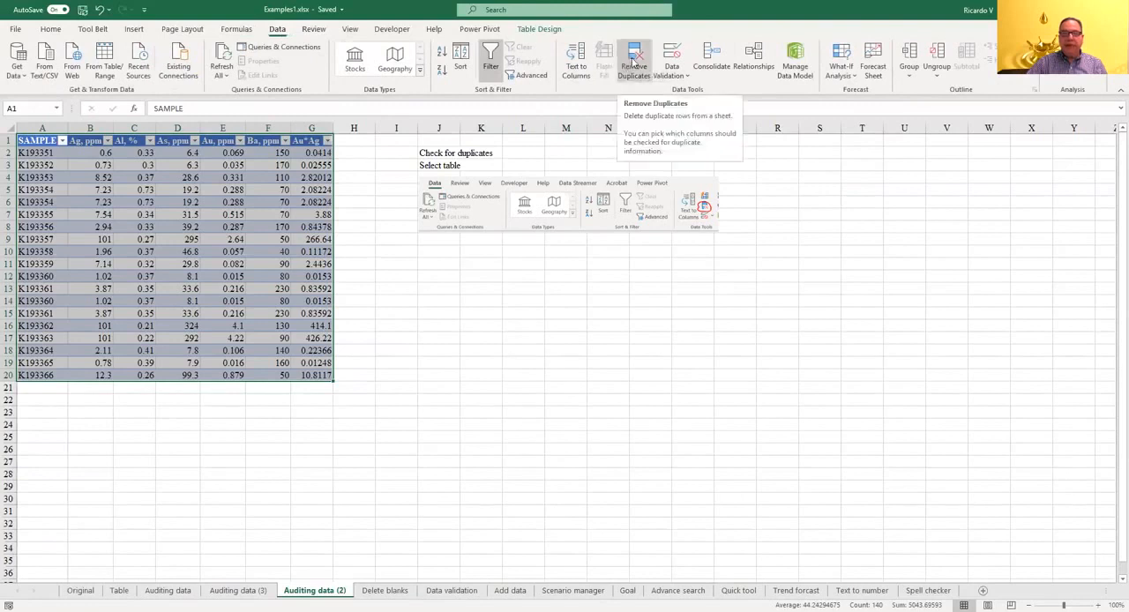
{"action": "left_click", "coordinate": [634, 62]}
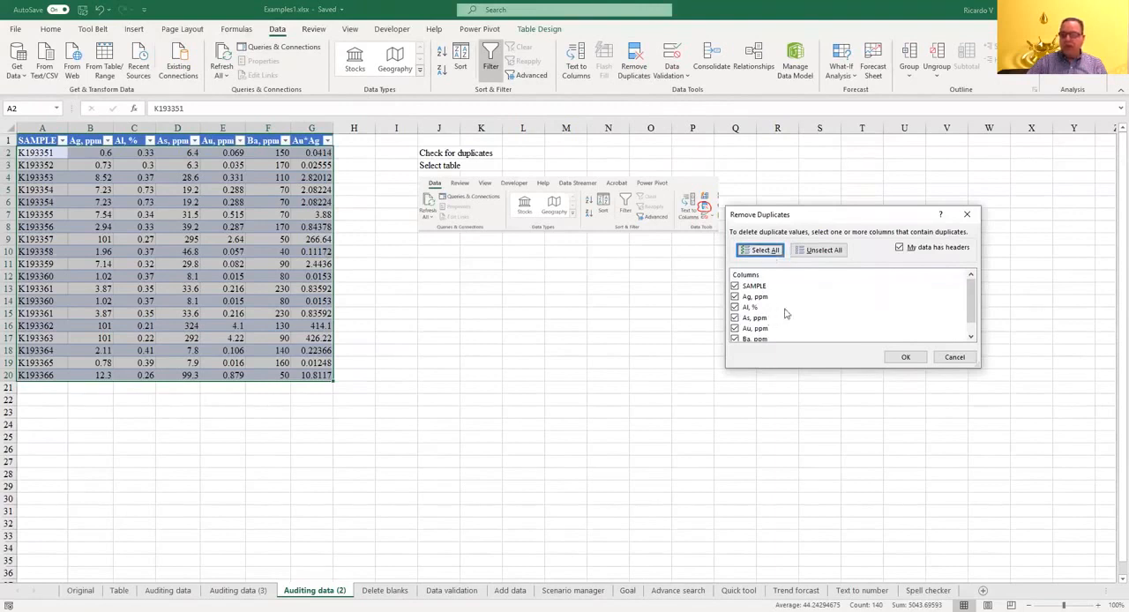
{"action": "left_click", "coordinate": [905, 360]}
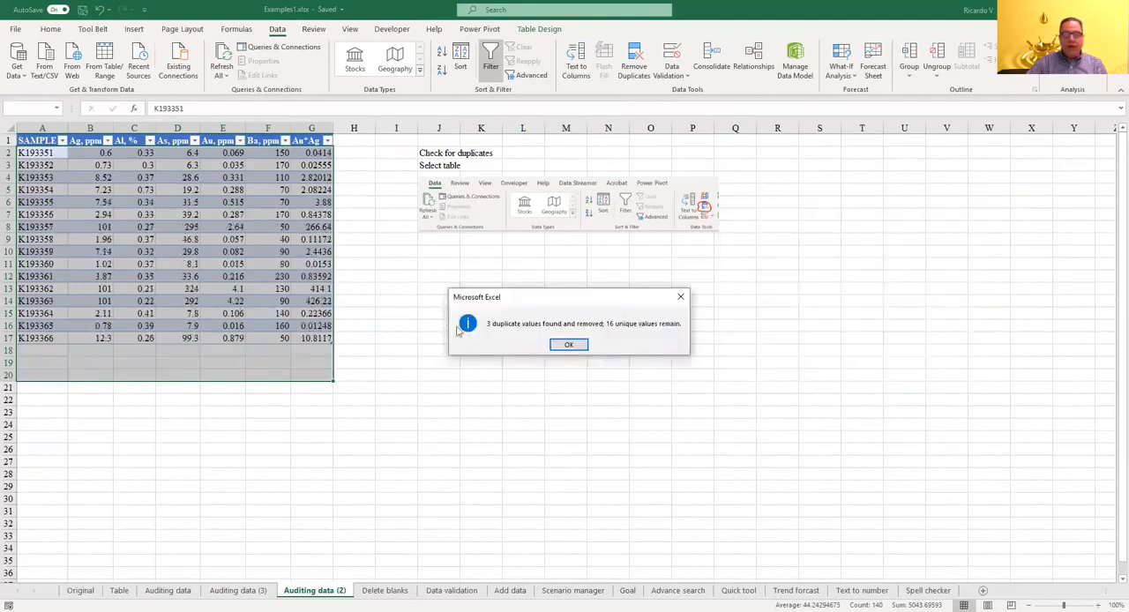
{"action": "left_click", "coordinate": [568, 344]}
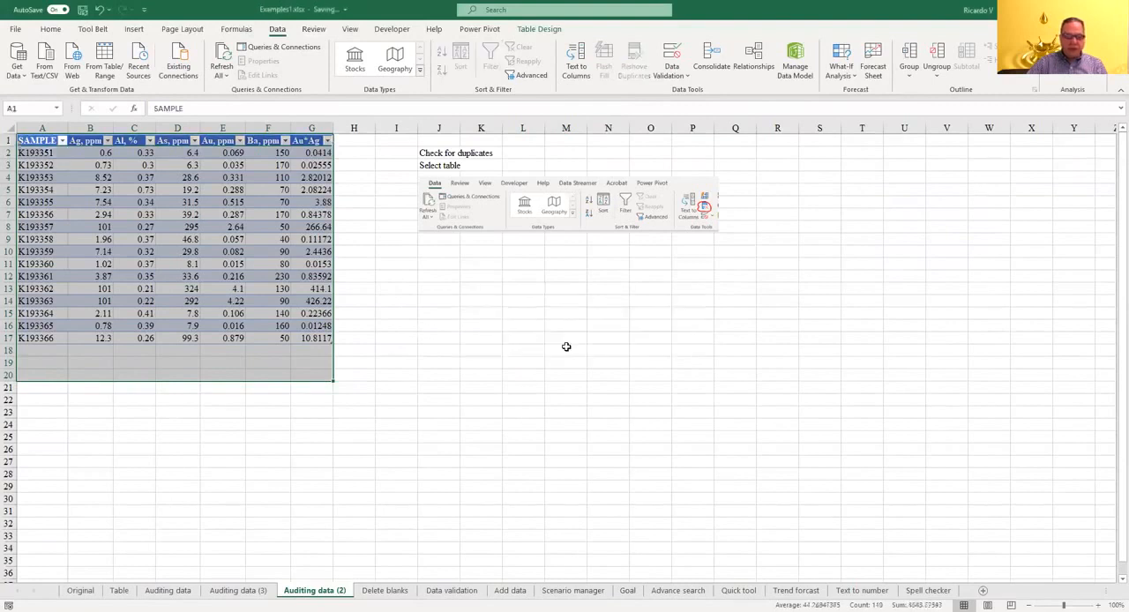
Step: On the Delete blanks sheet, select the blank cells in columns A to E with Go To Special and delete their sheet rows
{"action": "left_click", "coordinate": [397, 590]}
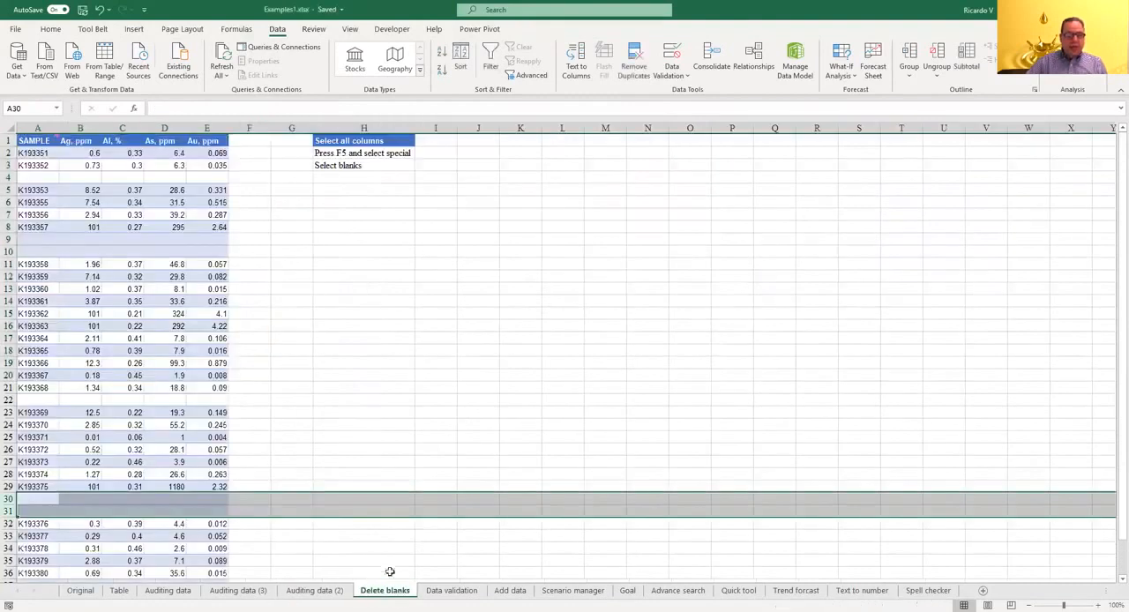
{"action": "left_click", "coordinate": [404, 348]}
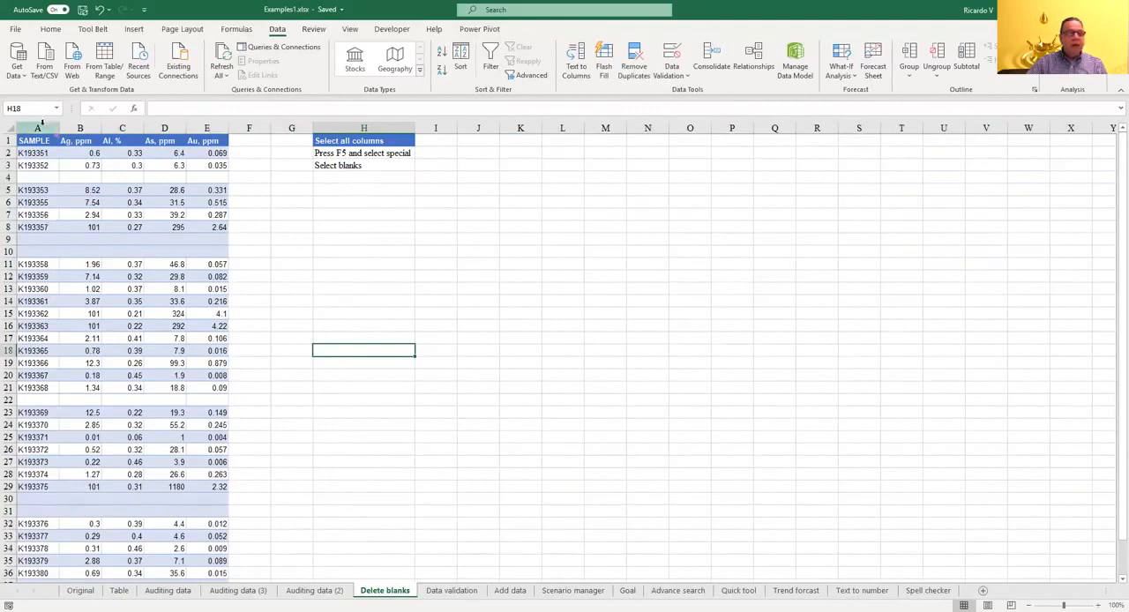
{"action": "left_click_drag", "start_coordinate": [41, 126], "coordinate": [209, 128]}
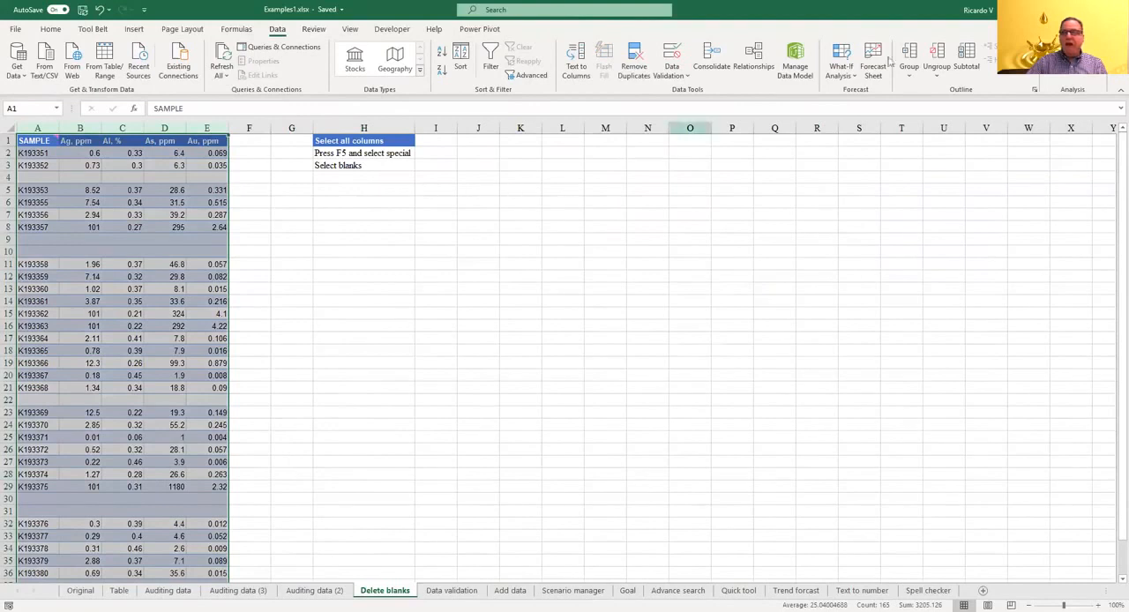
{"action": "left_click", "coordinate": [51, 29]}
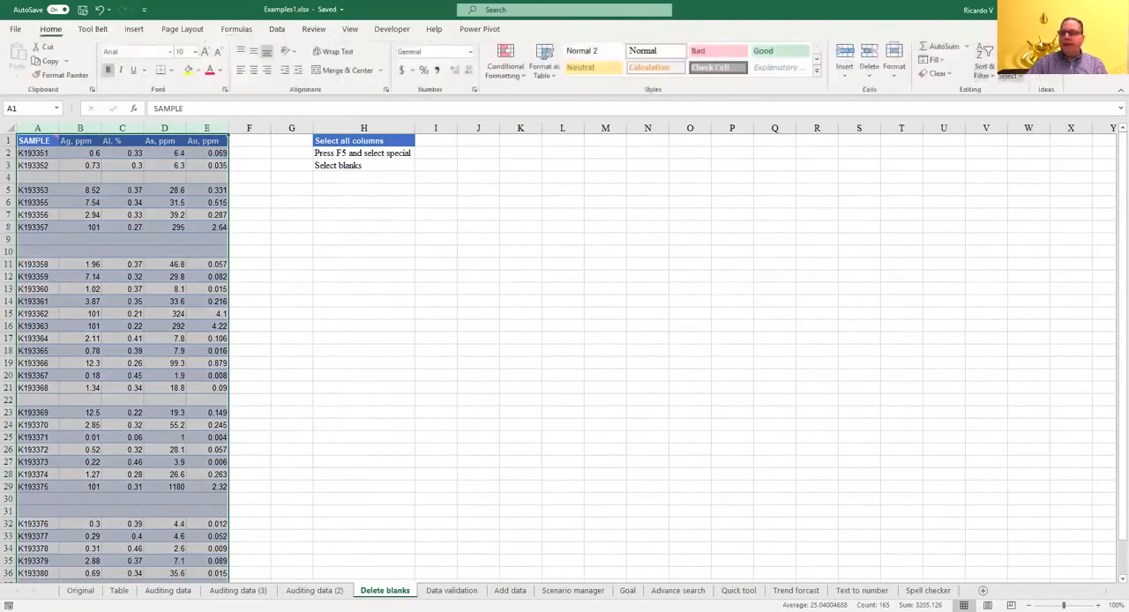
{"action": "left_click", "coordinate": [1008, 76]}
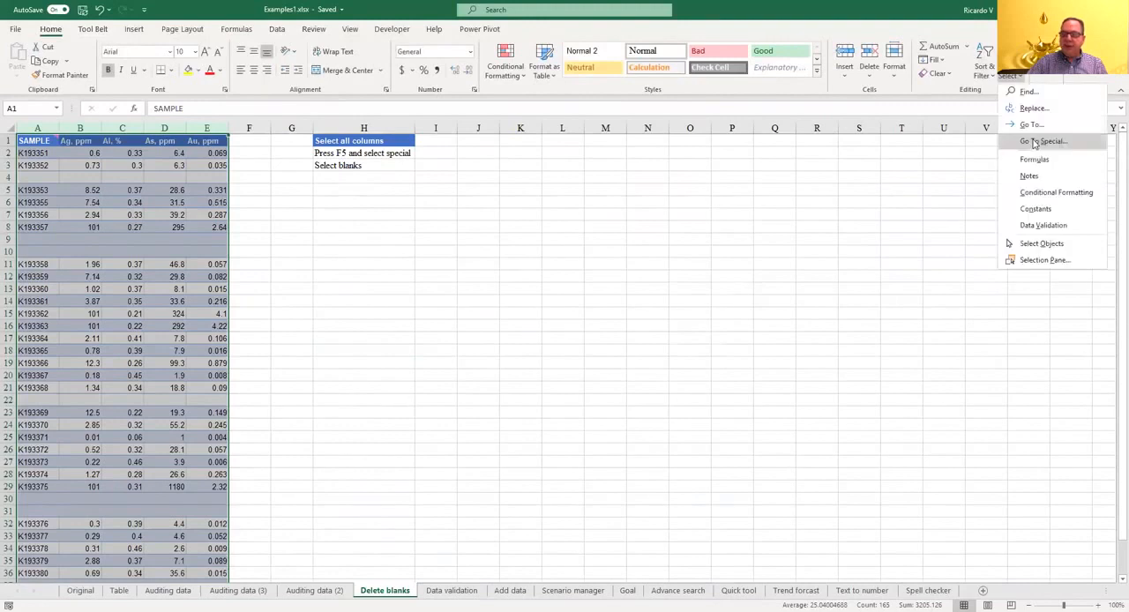
{"action": "left_click", "coordinate": [1035, 142]}
{"action": "left_click", "coordinate": [789, 302]}
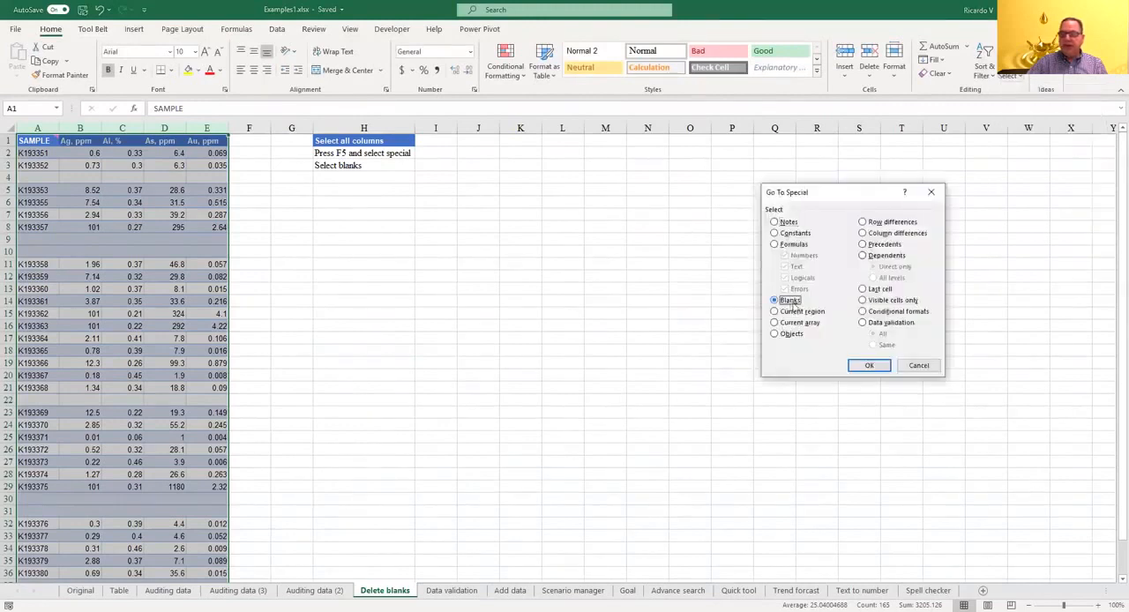
{"action": "left_click", "coordinate": [871, 366]}
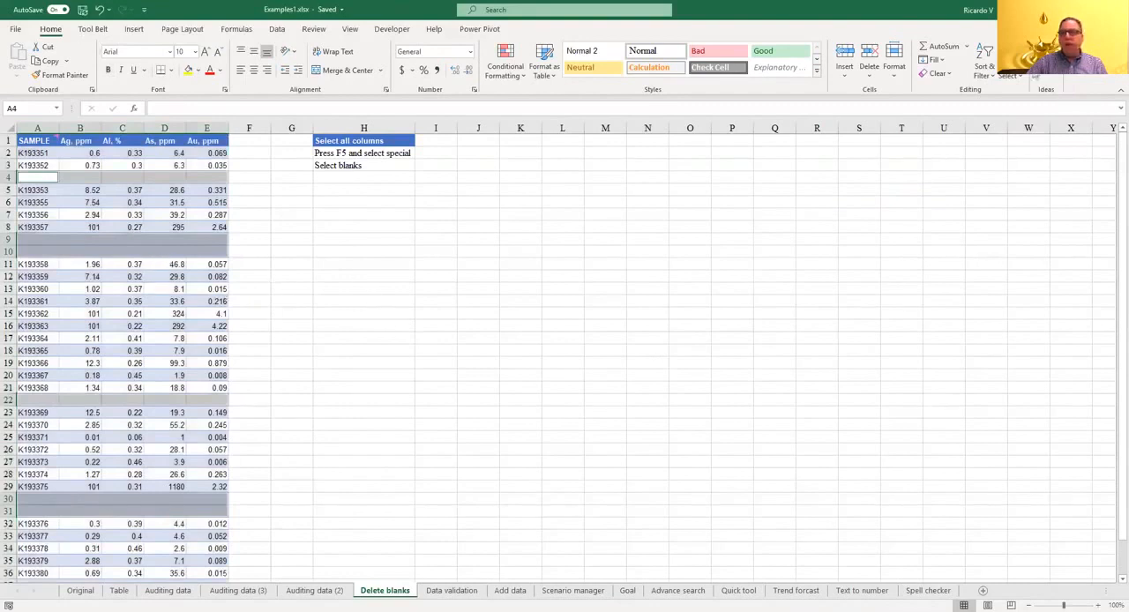
{"action": "left_click", "coordinate": [869, 78]}
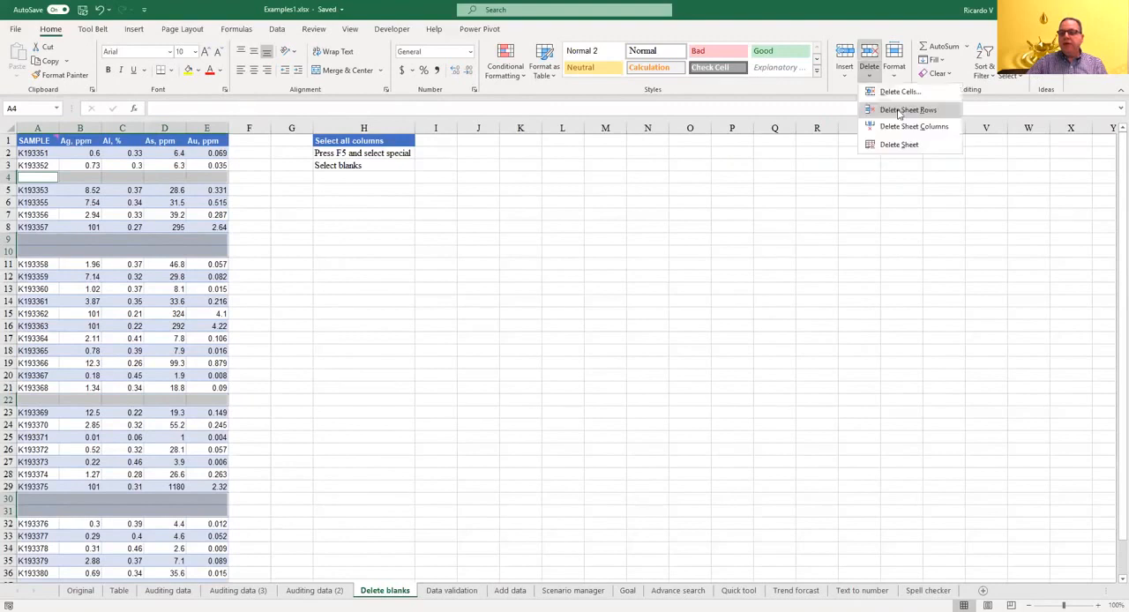
{"action": "left_click", "coordinate": [898, 110]}
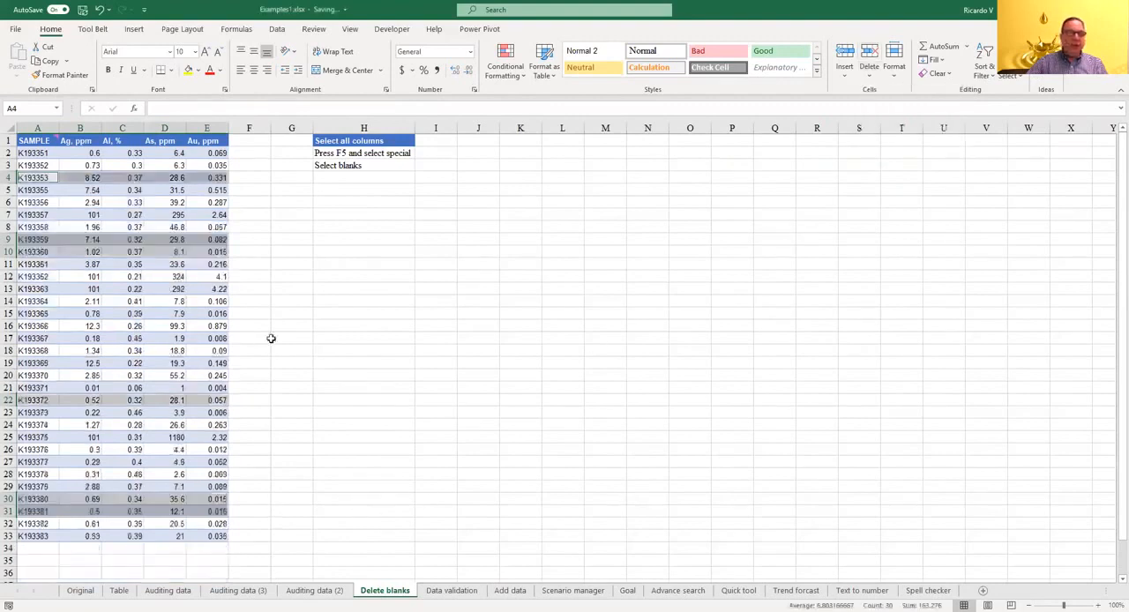
{"action": "left_click", "coordinate": [272, 339]}
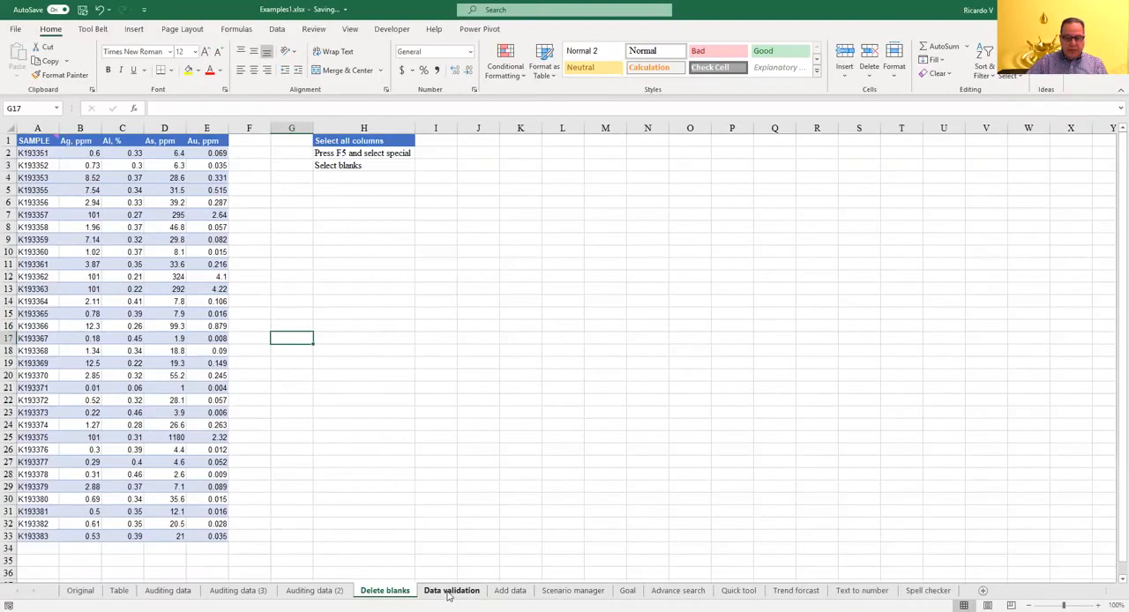
Step: On the Data validation sheet, select the Au, ppm column E1:E18 and review its data validation criteria, keeping Any value allowed
{"action": "left_click", "coordinate": [451, 590]}
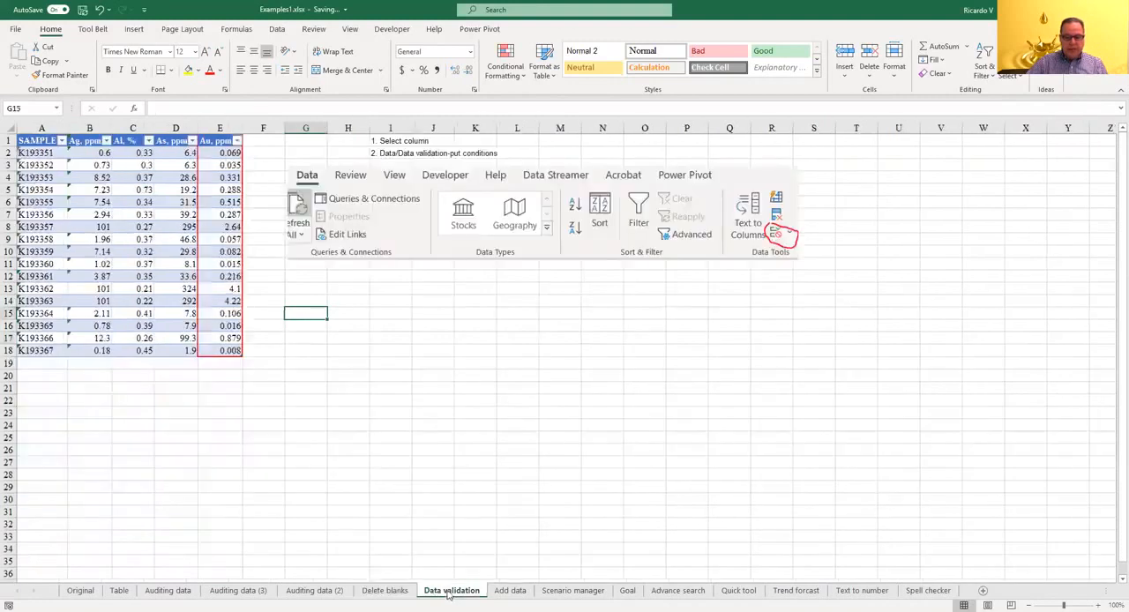
{"action": "left_click", "coordinate": [404, 374]}
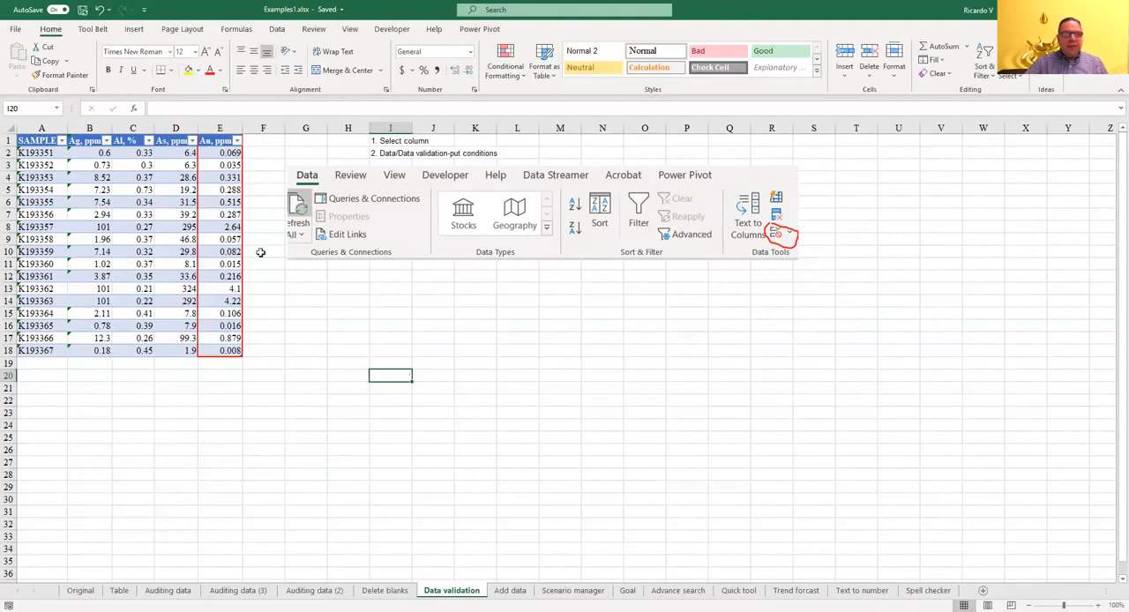
{"action": "left_click_drag", "start_coordinate": [219, 142], "coordinate": [223, 349]}
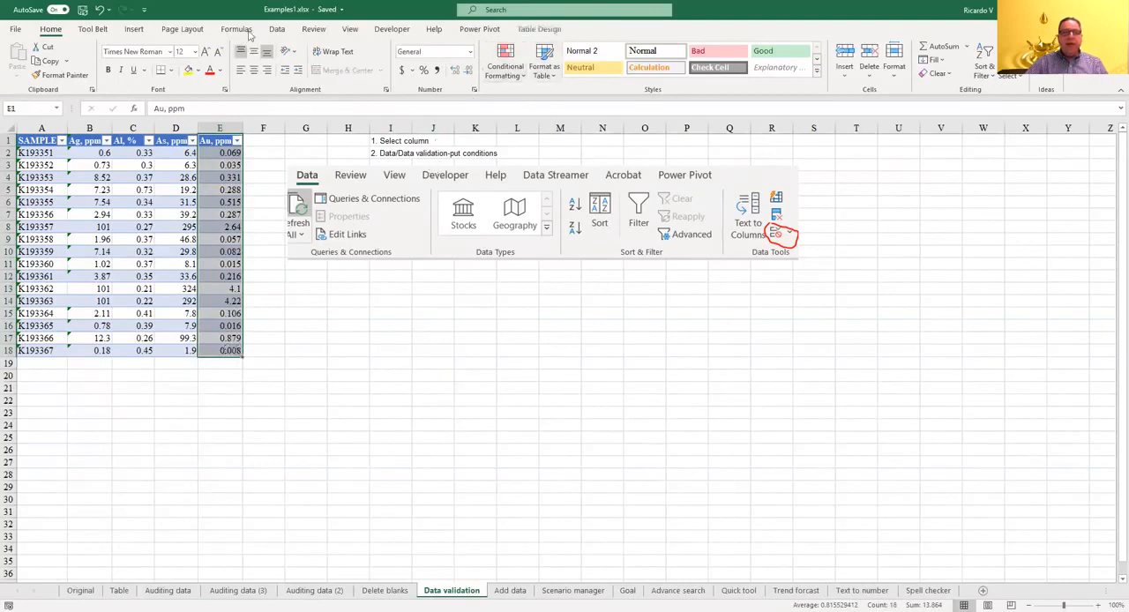
{"action": "left_click", "coordinate": [277, 29]}
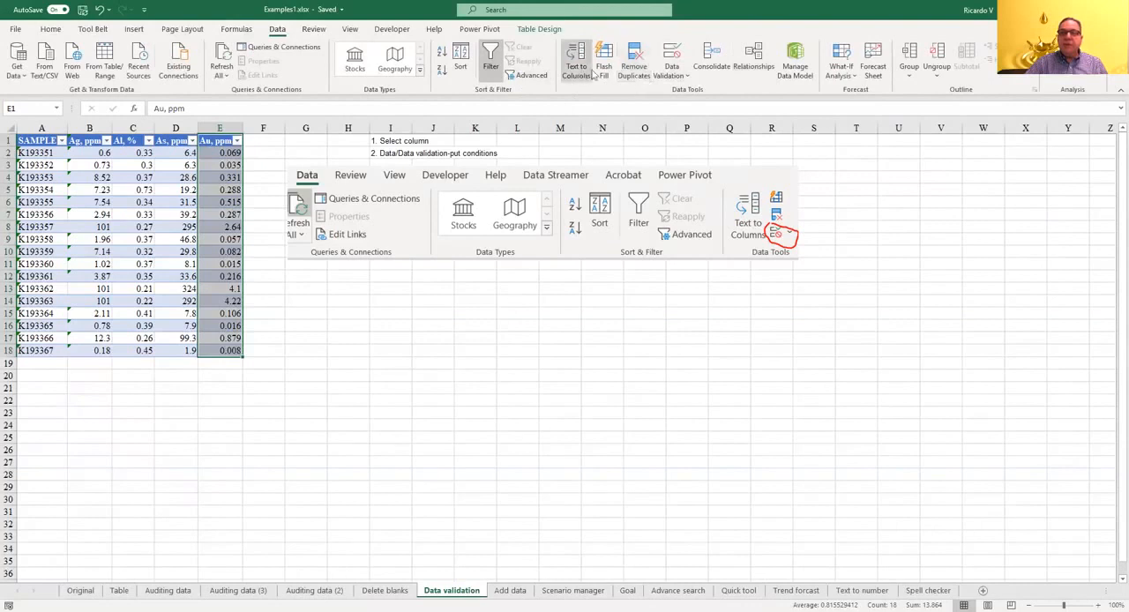
{"action": "left_click", "coordinate": [675, 62]}
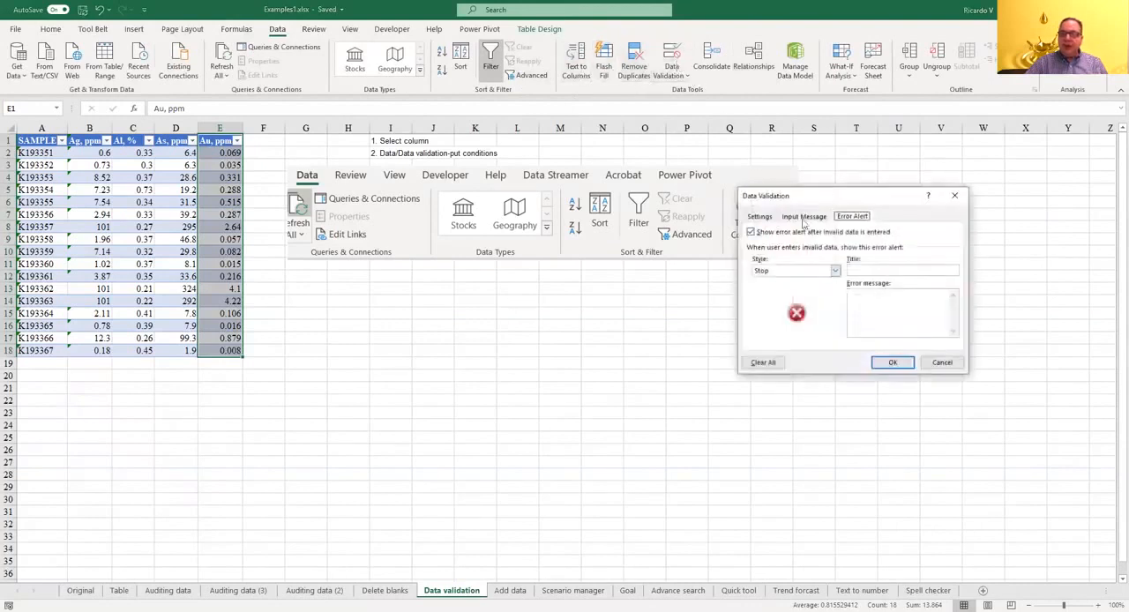
{"action": "left_click", "coordinate": [760, 217]}
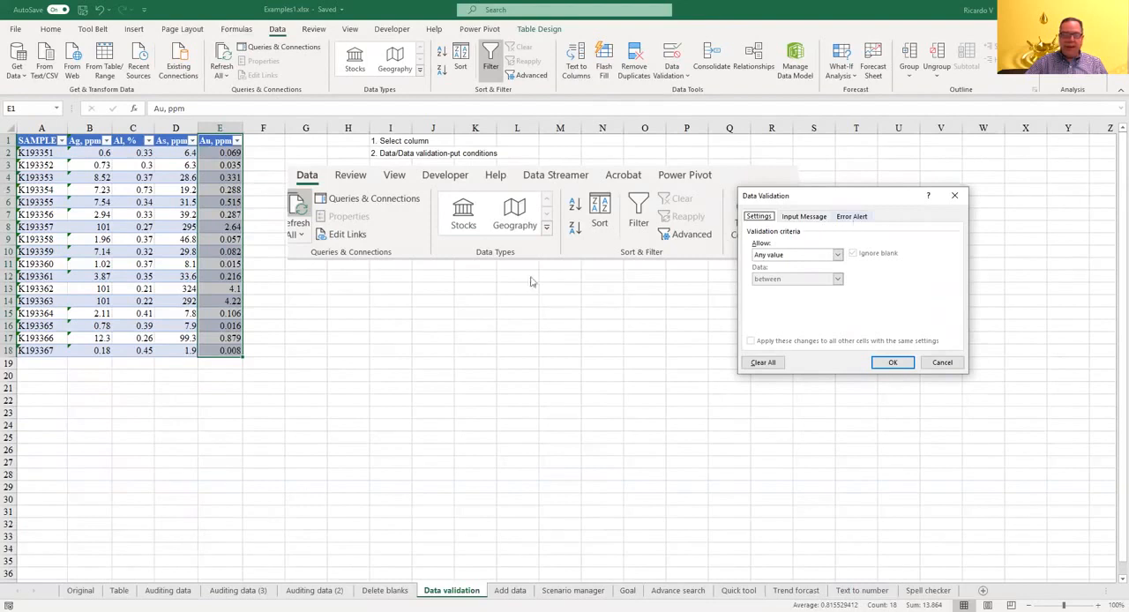
{"action": "left_click", "coordinate": [892, 362]}
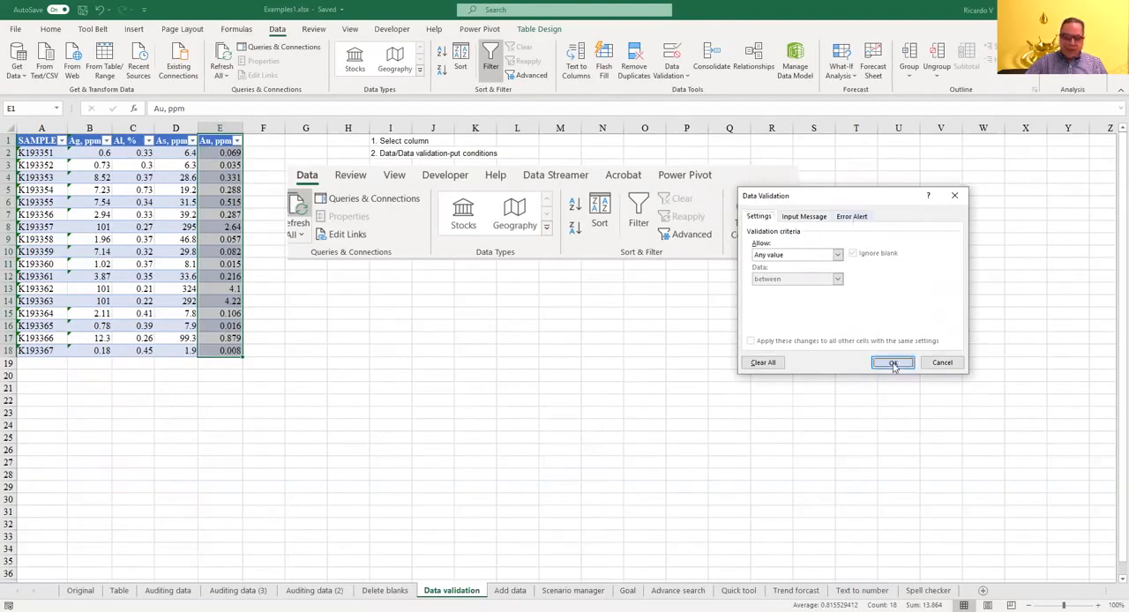
Step: On the Add data sheet, open the pick list of existing Area entries for cell B16
{"action": "left_click", "coordinate": [509, 591]}
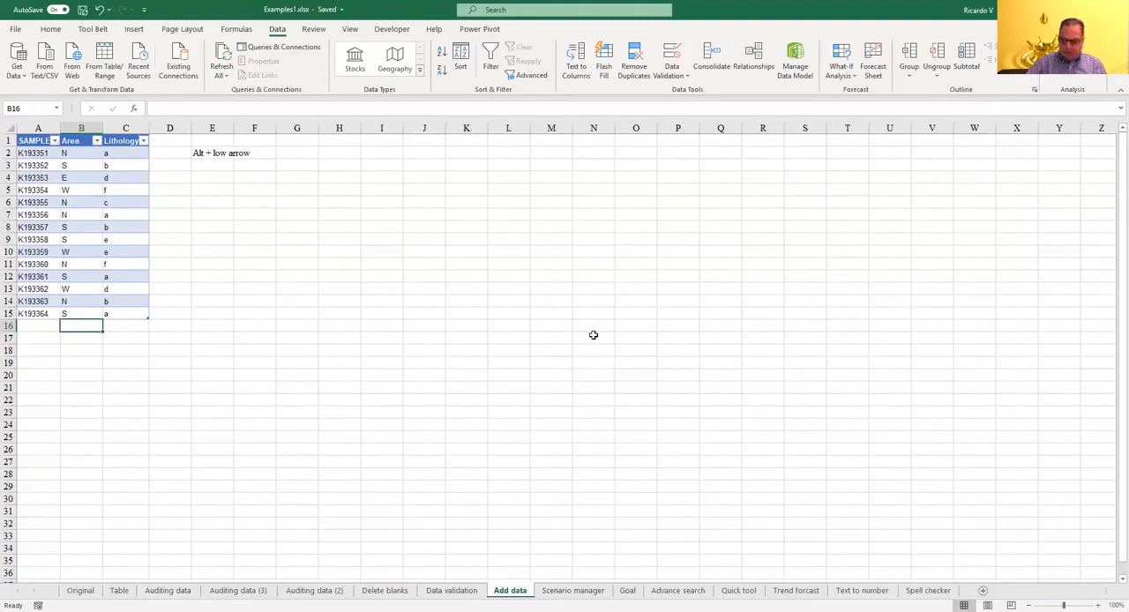
{"action": "key", "text": "alt"}
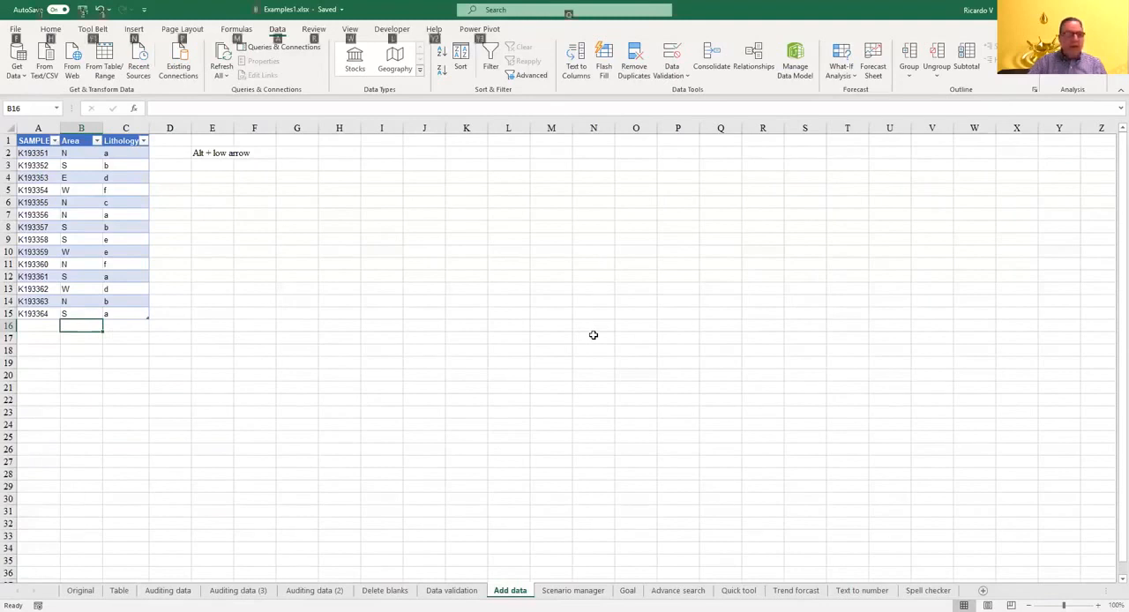
{"action": "key", "text": "alt+Down"}
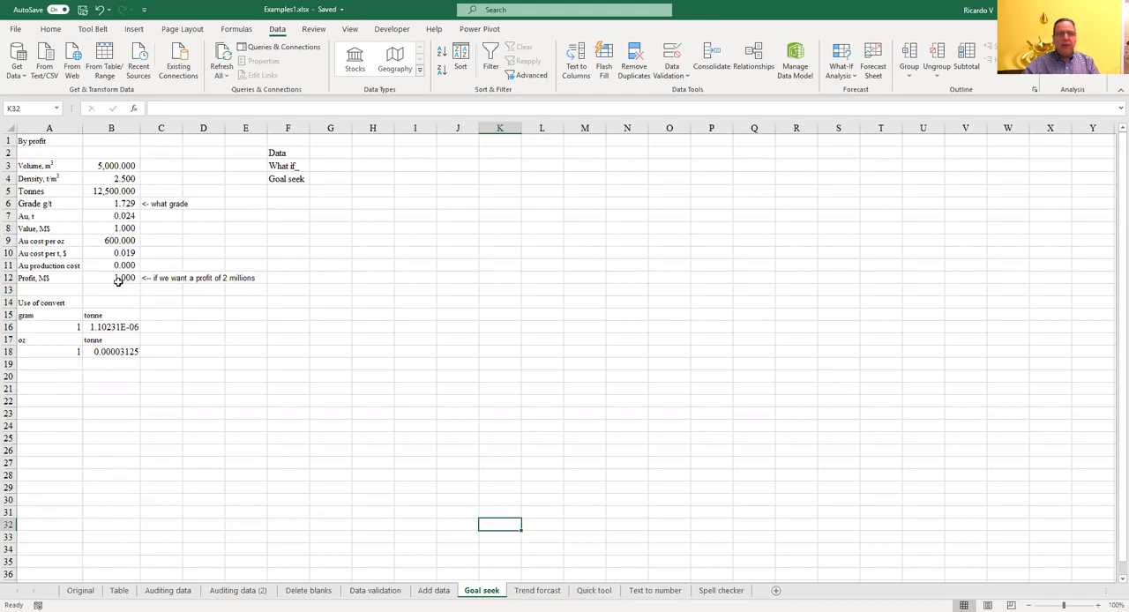
Step: On the Goal seek sheet, run Goal Seek to bring the profit in B12 to 2 by changing the grade in B6, and keep the solution
{"action": "left_click", "coordinate": [845, 66]}
{"action": "left_click", "coordinate": [863, 109]}
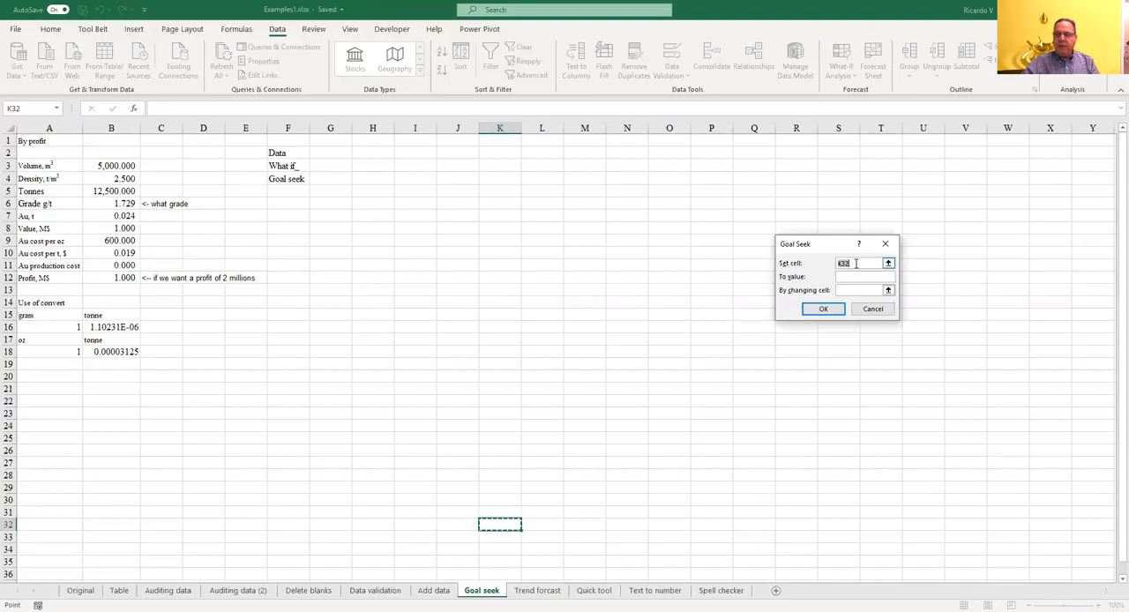
{"action": "left_click", "coordinate": [118, 276]}
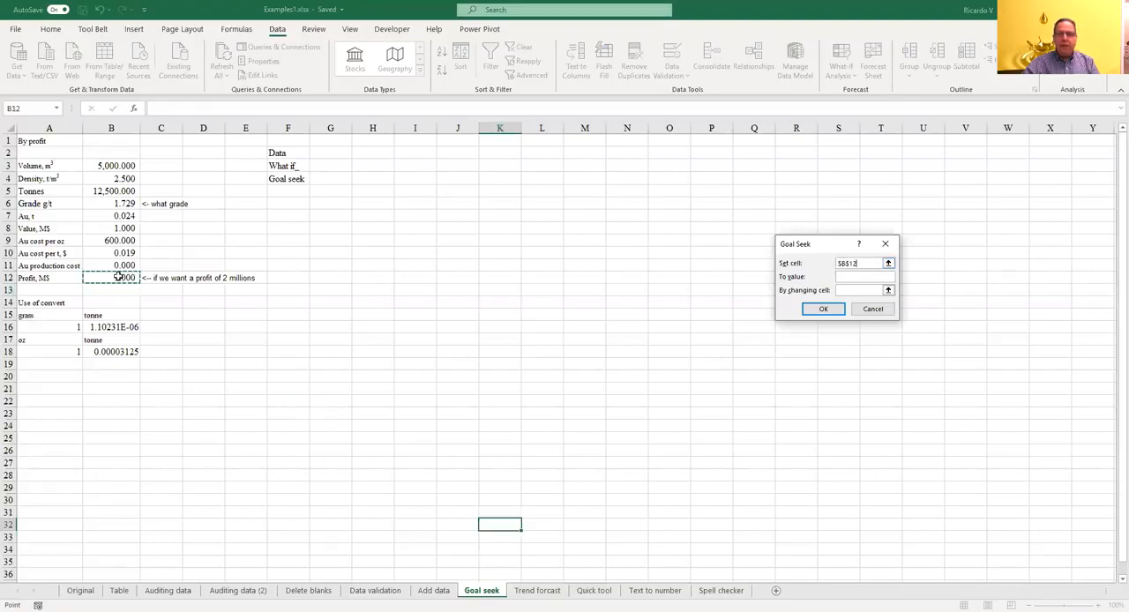
{"action": "left_click", "coordinate": [851, 276]}
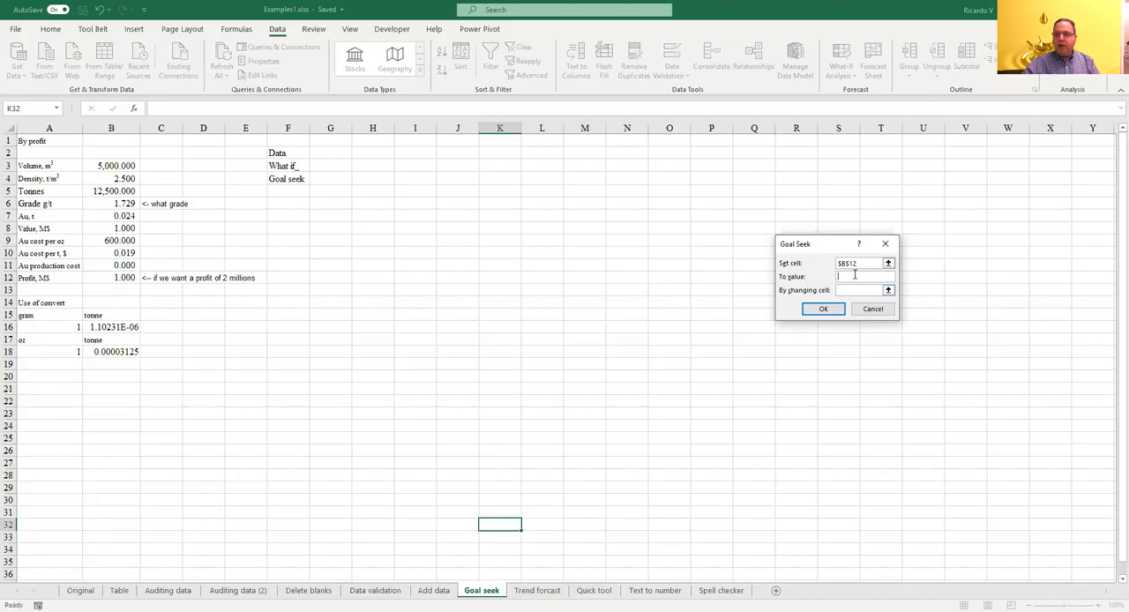
{"action": "type", "text": "2"}
{"action": "left_click", "coordinate": [859, 290]}
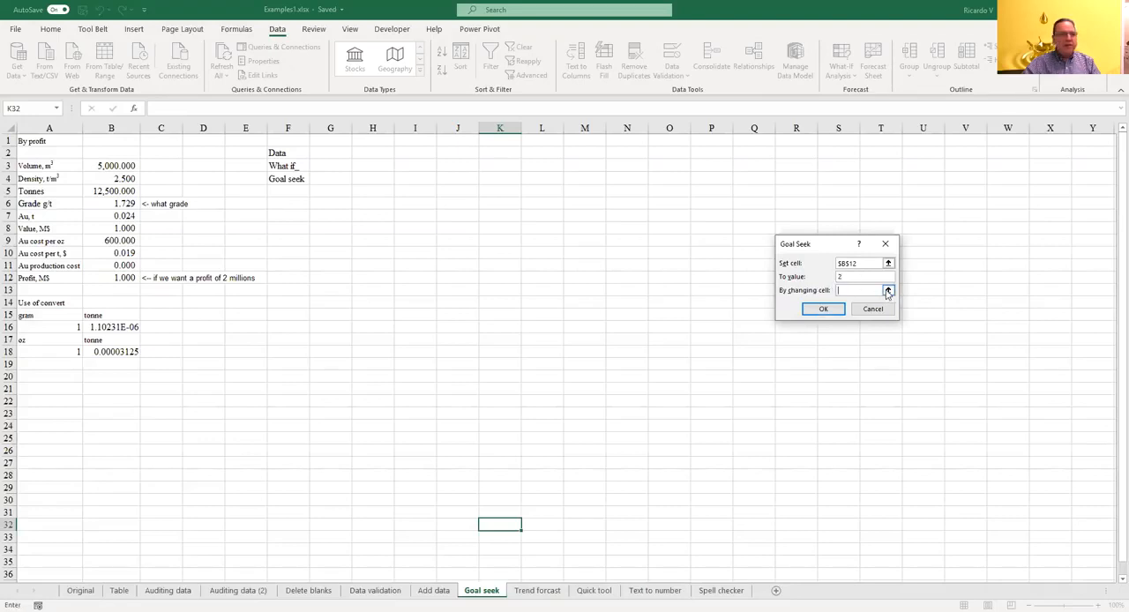
{"action": "left_click", "coordinate": [888, 290]}
{"action": "left_click", "coordinate": [115, 203]}
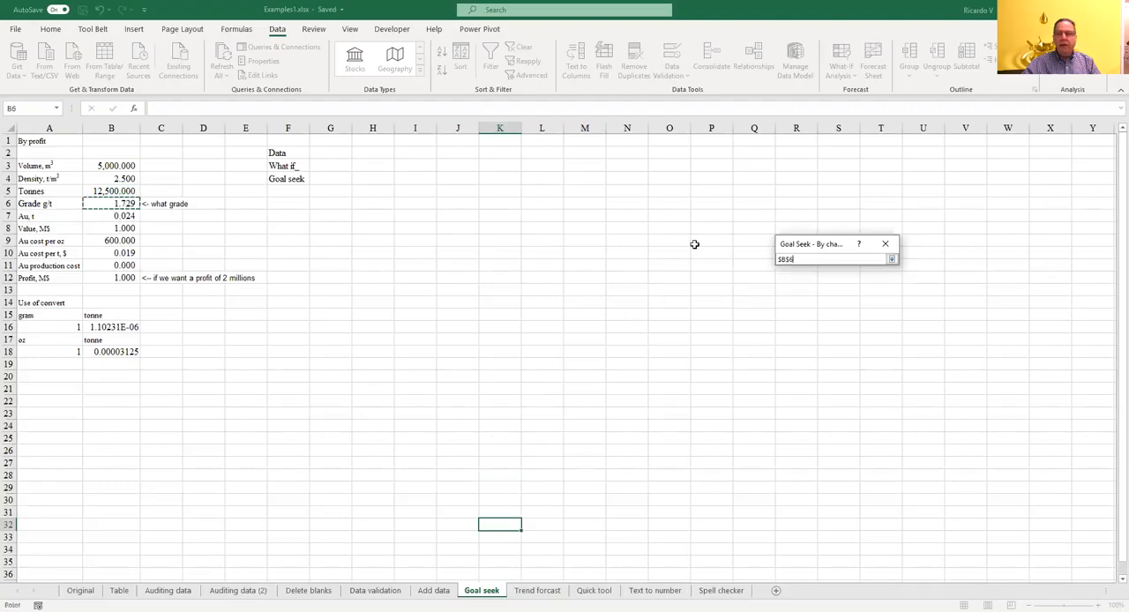
{"action": "left_click", "coordinate": [893, 261]}
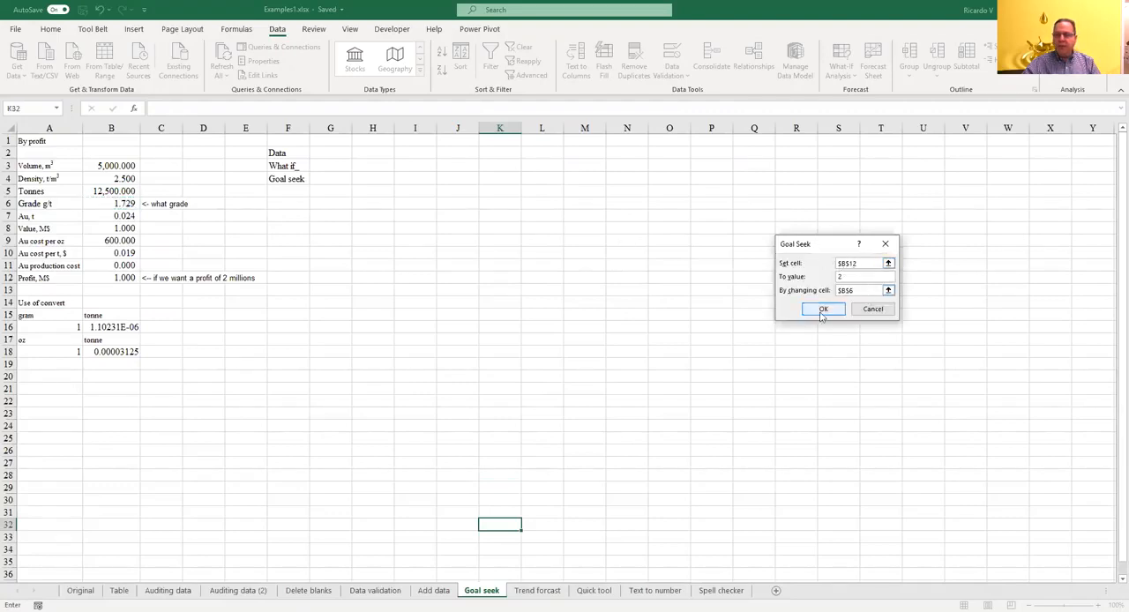
{"action": "left_click", "coordinate": [820, 310]}
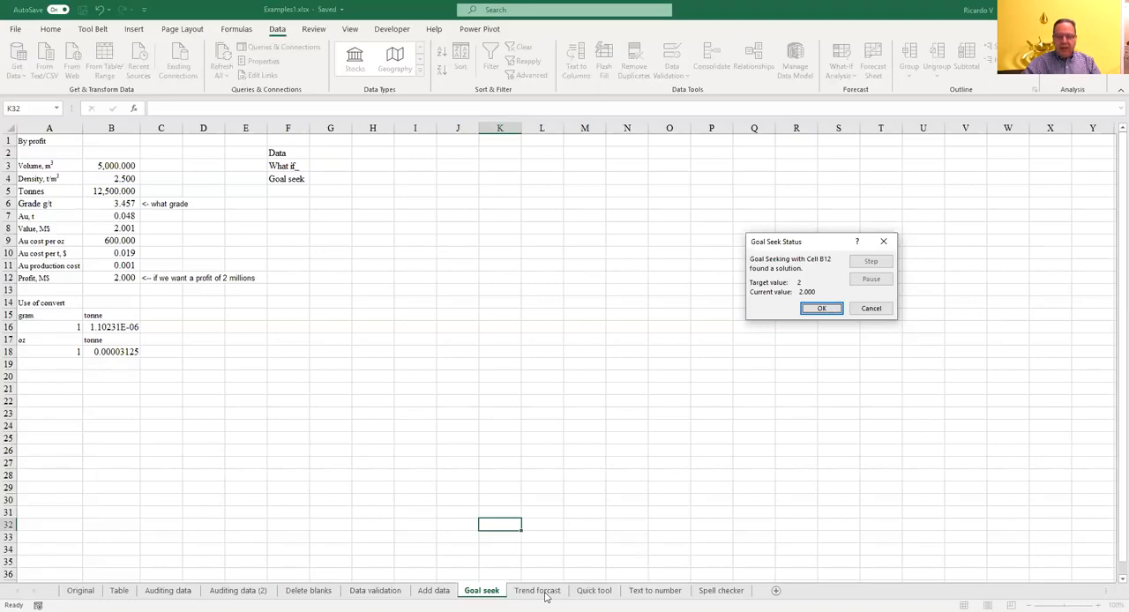
{"action": "left_click", "coordinate": [830, 308]}
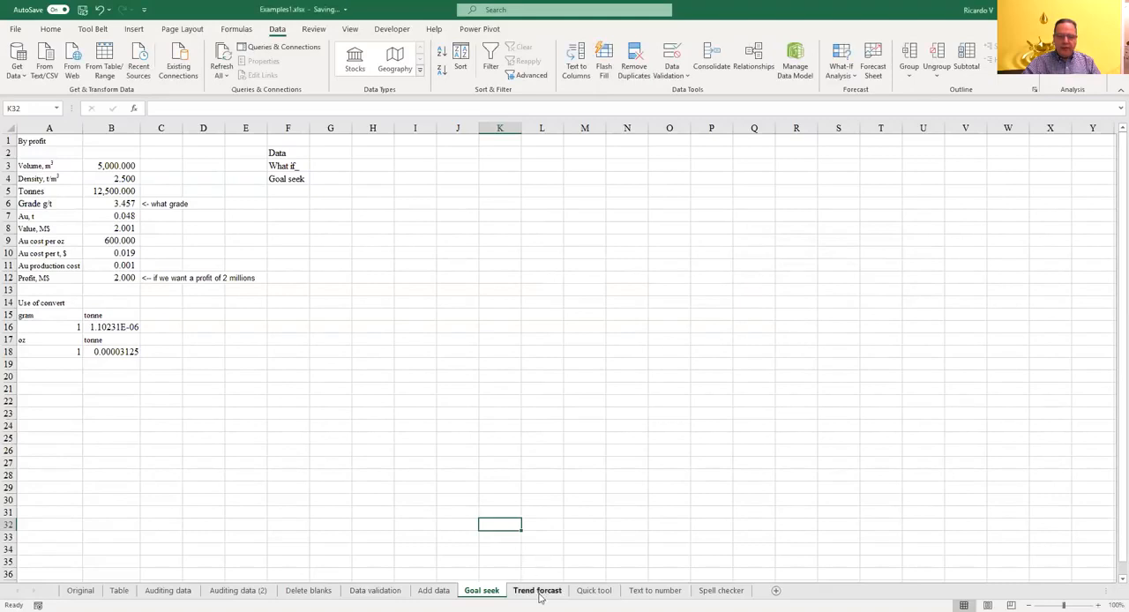
Step: Create a line forecast worksheet from A1:B10 on the Trend forcast sheet, ending at week 16, and move its chart clear of the data table
{"action": "left_click", "coordinate": [538, 593]}
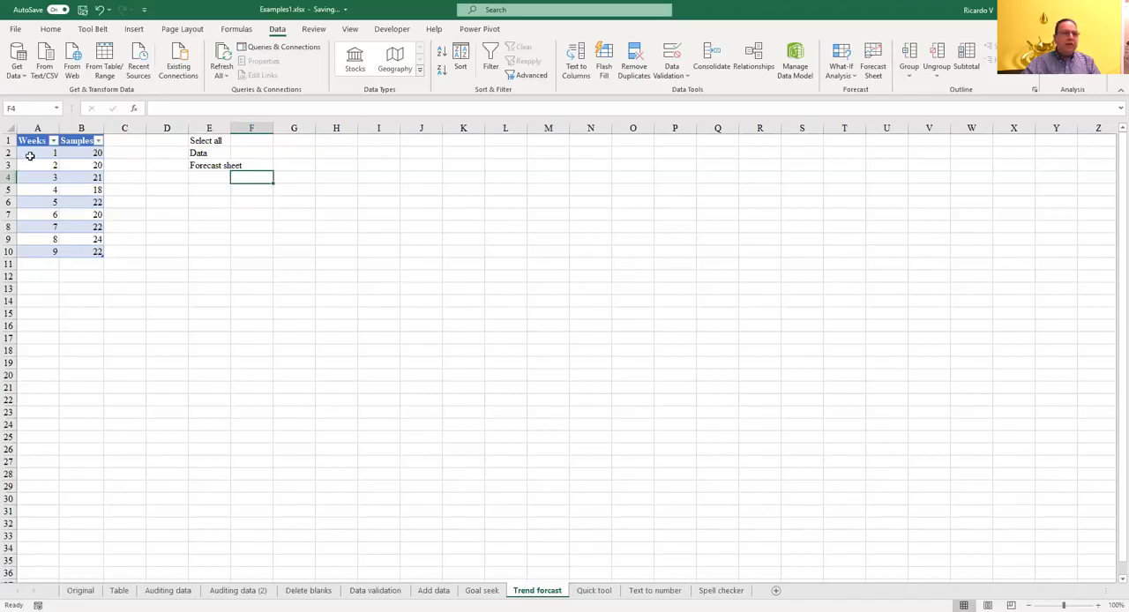
{"action": "left_click_drag", "start_coordinate": [31, 142], "coordinate": [81, 249]}
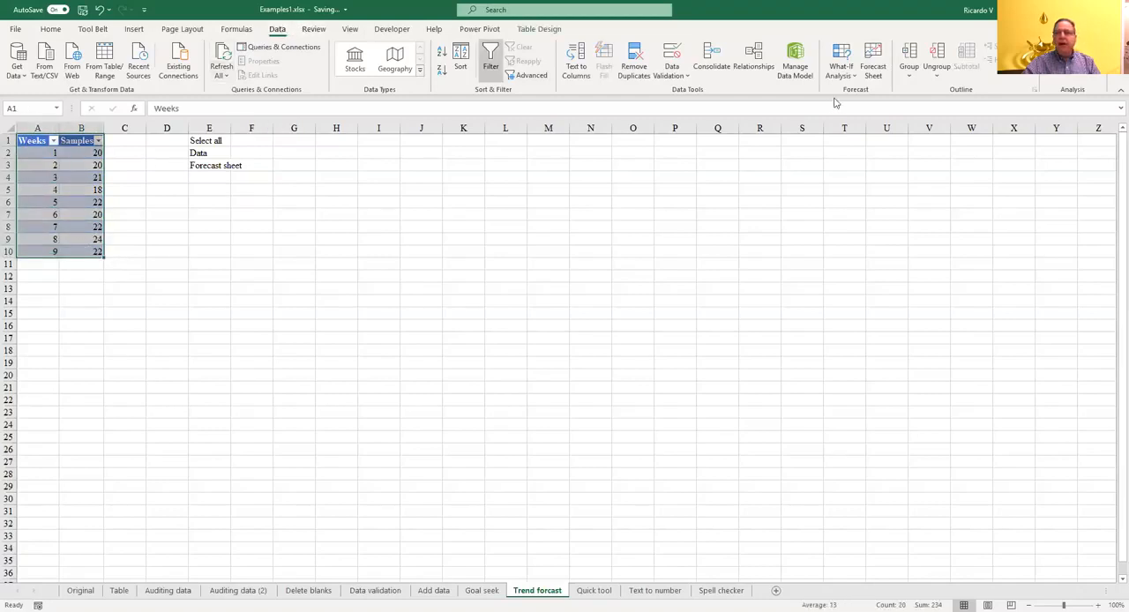
{"action": "left_click", "coordinate": [873, 62]}
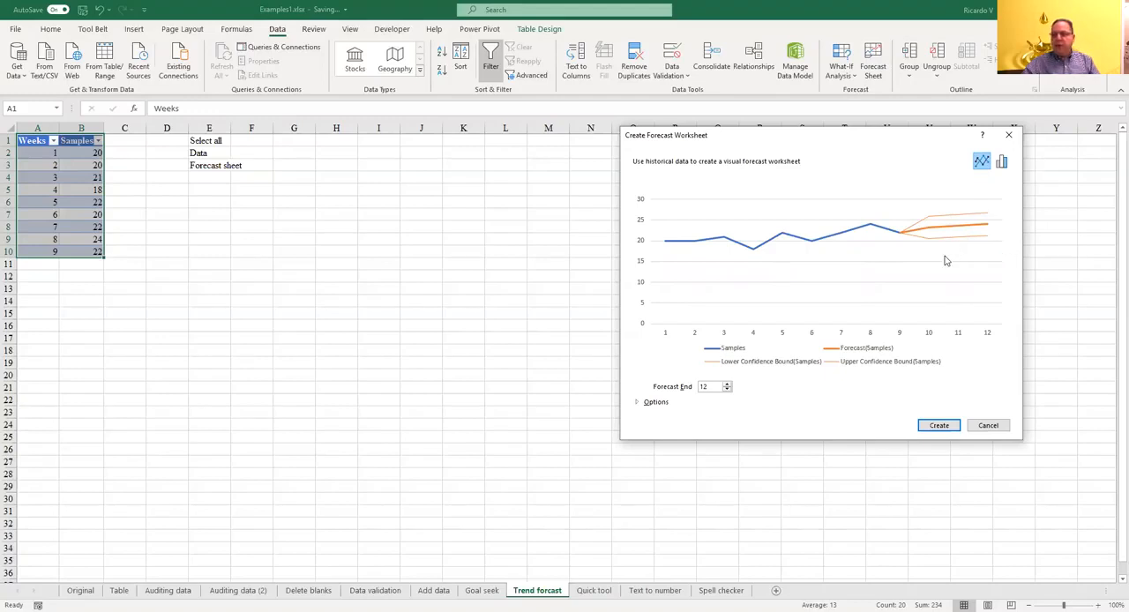
{"action": "left_click", "coordinate": [727, 384]}
{"action": "left_click", "coordinate": [728, 385]}
{"action": "left_click", "coordinate": [727, 384]}
{"action": "left_click", "coordinate": [727, 384]}
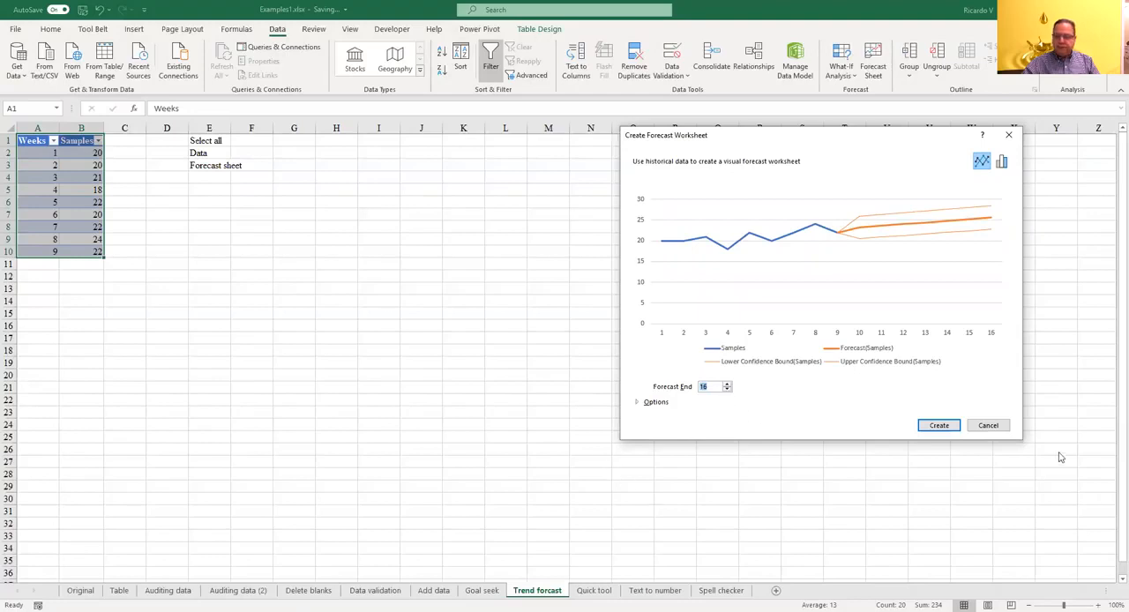
{"action": "left_click", "coordinate": [940, 427]}
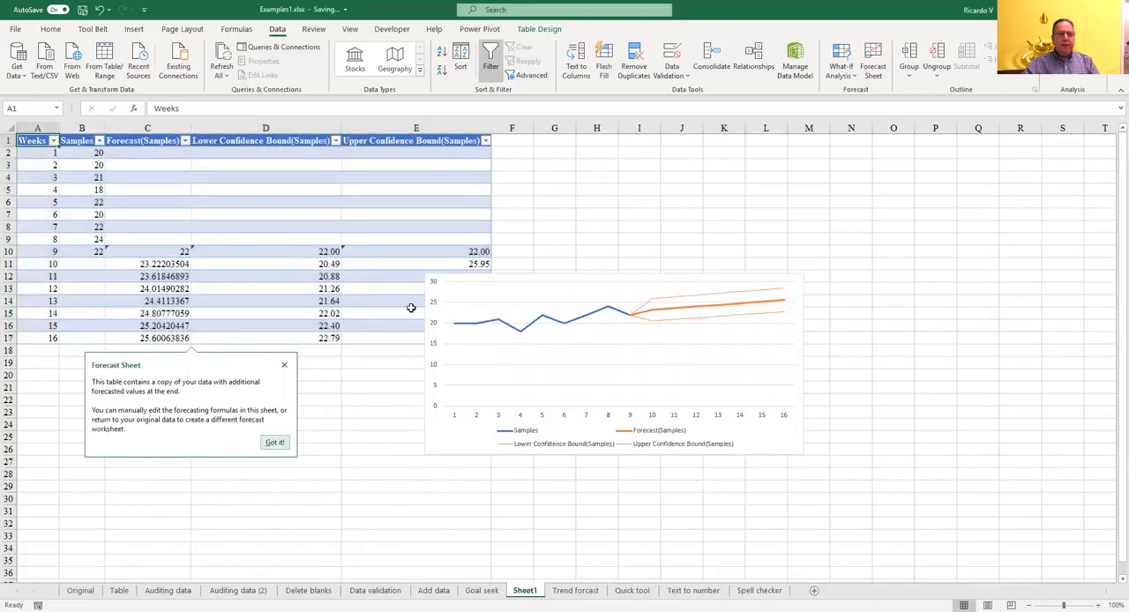
{"action": "left_click", "coordinate": [562, 298]}
{"action": "left_click_drag", "start_coordinate": [598, 275], "coordinate": [693, 170]}
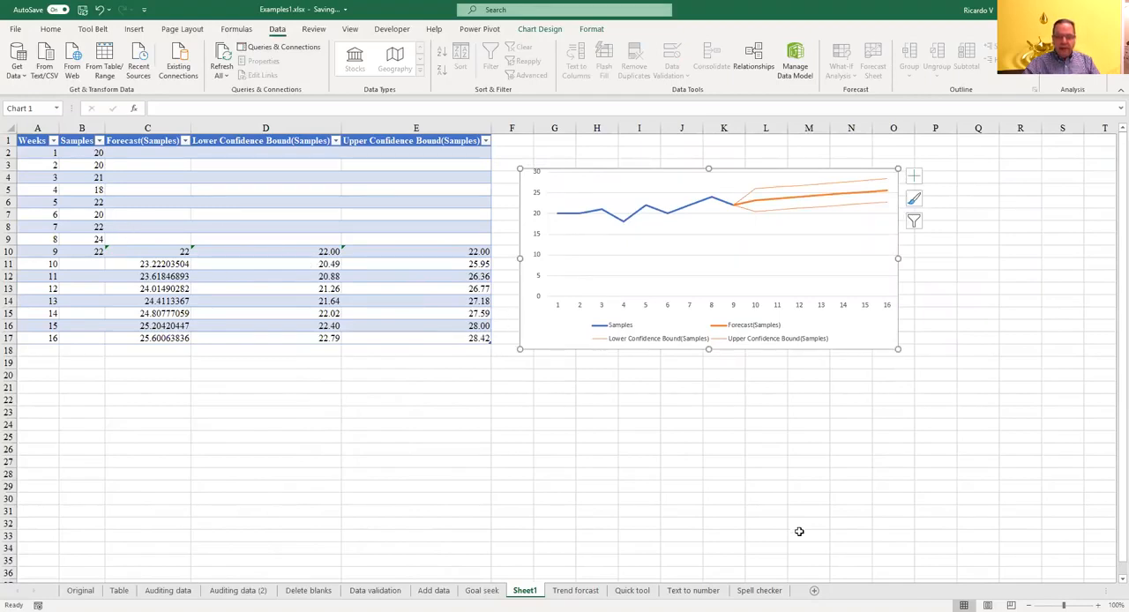
Step: On the Quick tool sheet, add line sparklines for each row of the table A1:E33 using Quick Analysis
{"action": "left_click", "coordinate": [630, 591]}
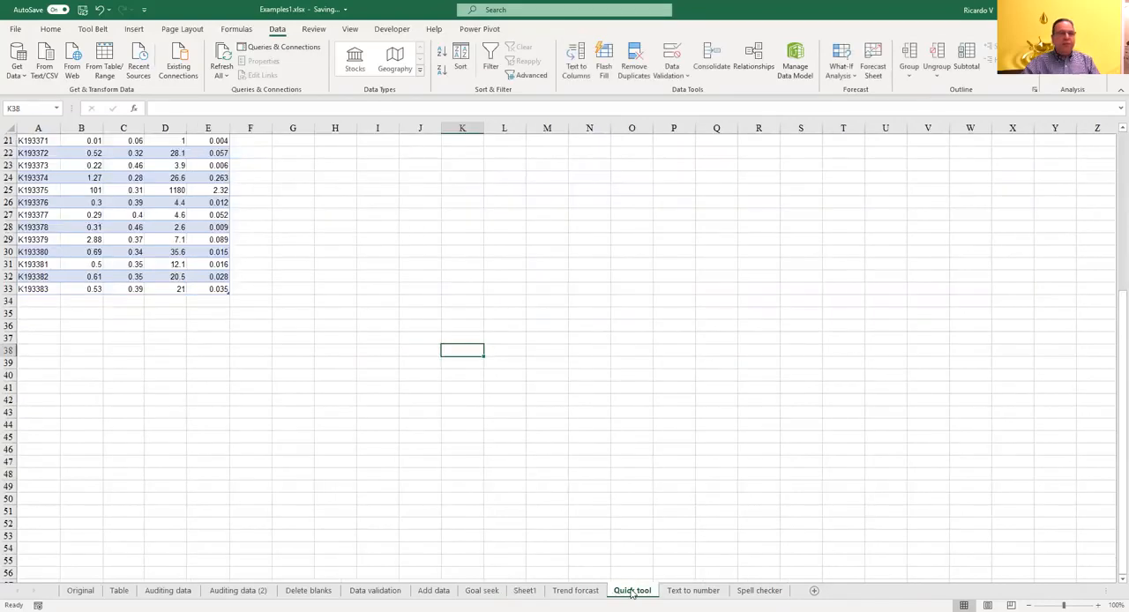
{"action": "scroll", "coordinate": [322, 444], "scroll_direction": "up", "scroll_amount": 7}
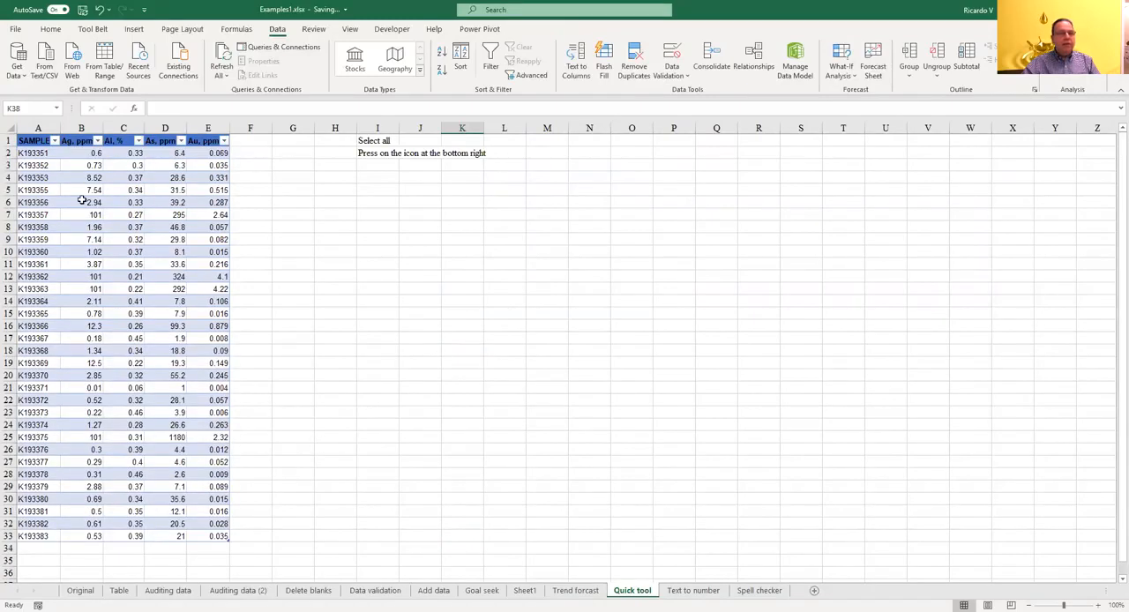
{"action": "left_click_drag", "start_coordinate": [33, 141], "coordinate": [206, 536]}
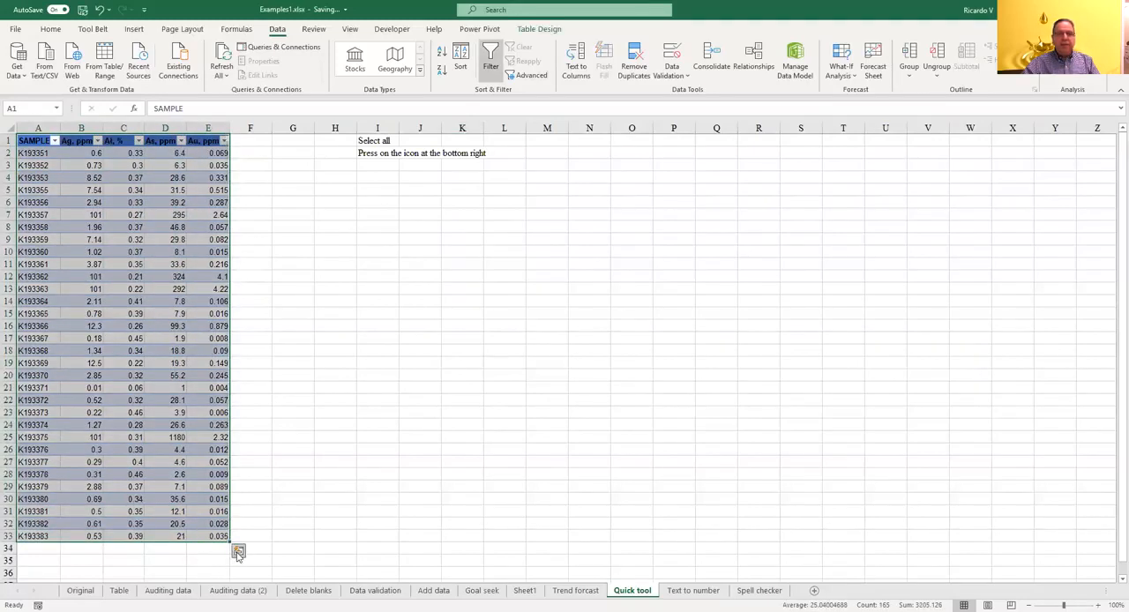
{"action": "left_click", "coordinate": [237, 553]}
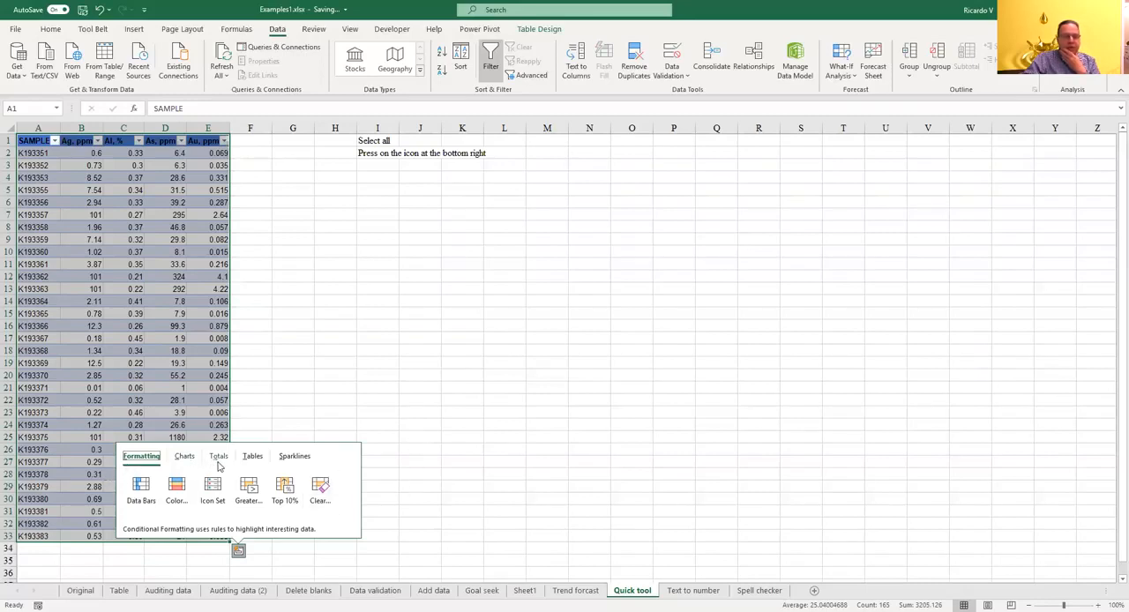
{"action": "left_click", "coordinate": [300, 462]}
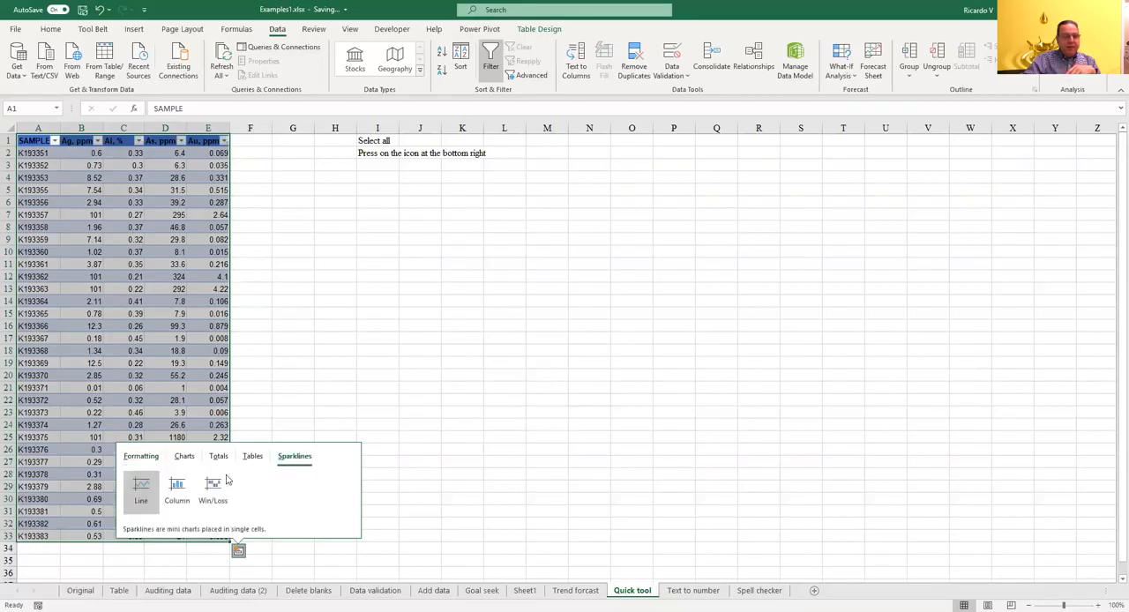
{"action": "left_click", "coordinate": [142, 485]}
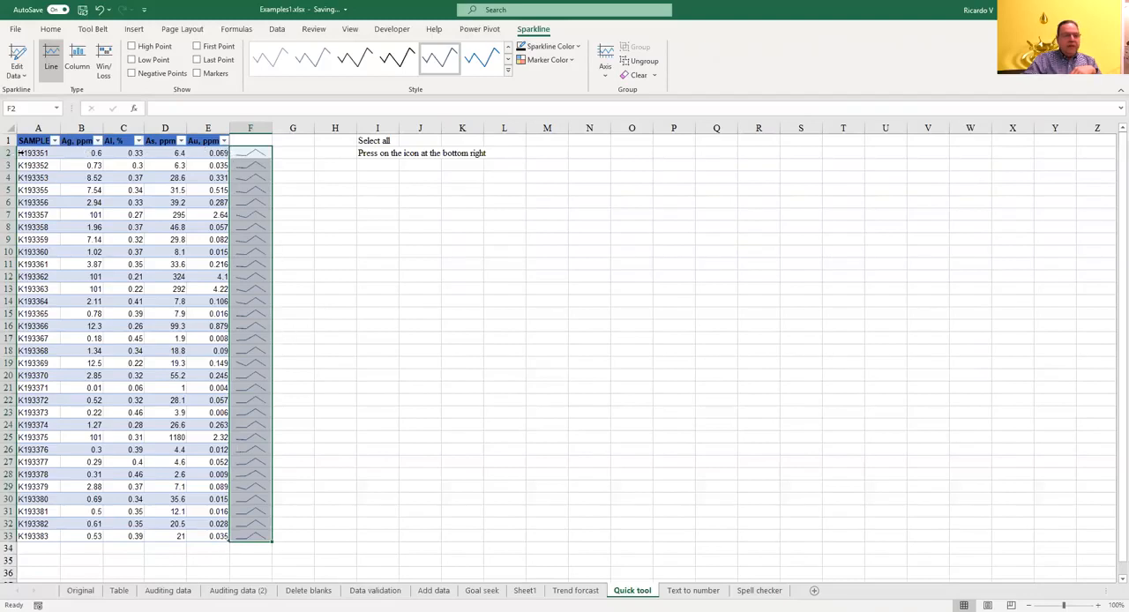
Step: Add an Average row beneath the table A1:E33 on the Quick tool sheet using Quick Analysis totals
{"action": "left_click_drag", "start_coordinate": [40, 141], "coordinate": [198, 537]}
{"action": "left_click", "coordinate": [238, 551]}
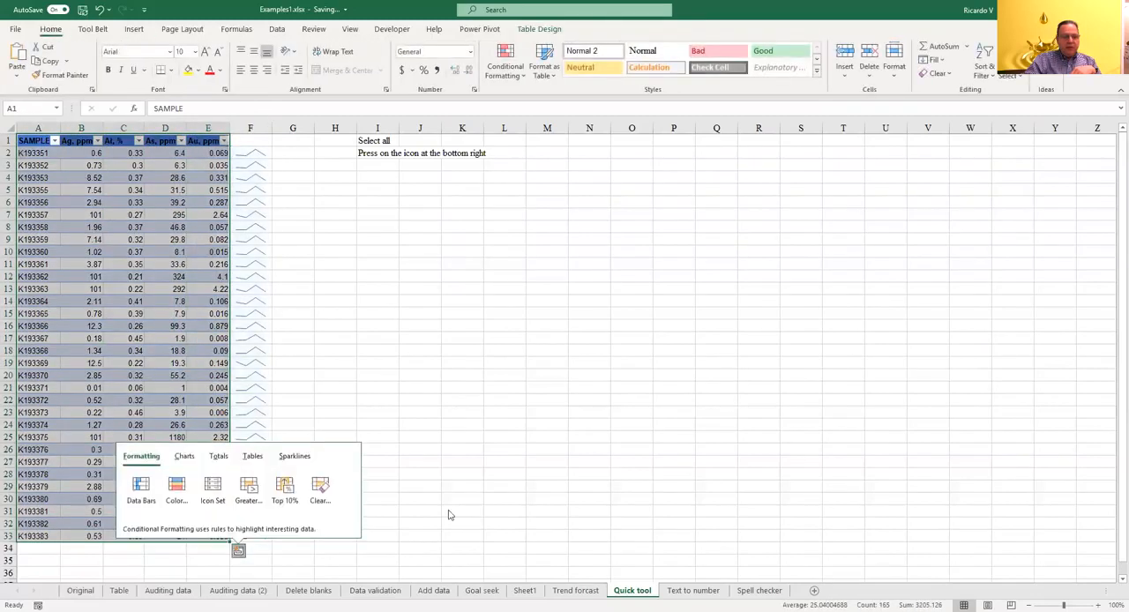
{"action": "left_click", "coordinate": [219, 457]}
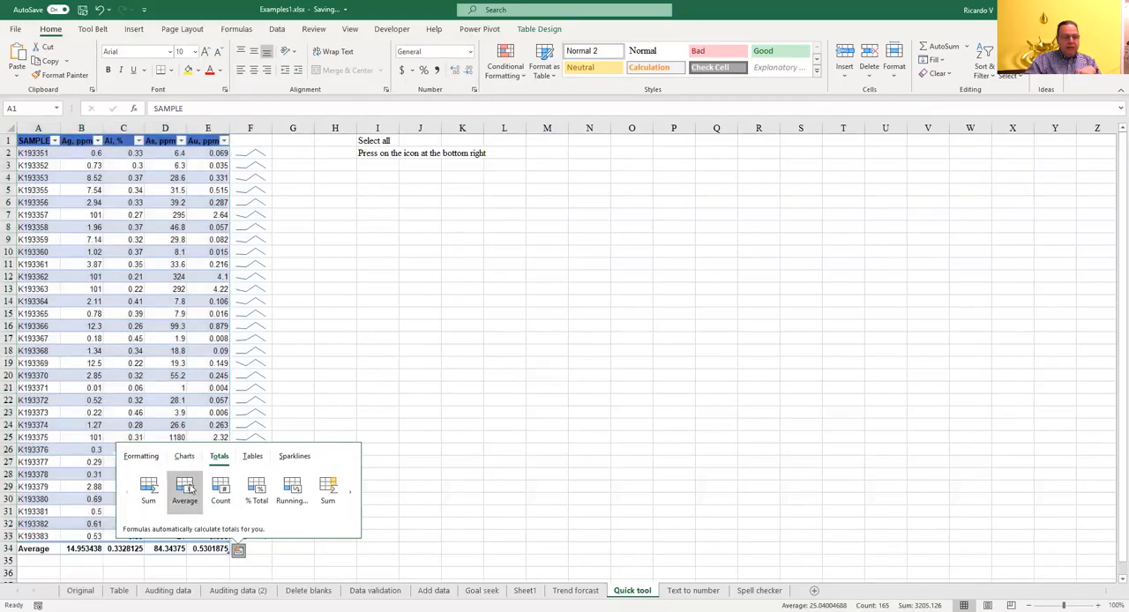
{"action": "left_click", "coordinate": [187, 490]}
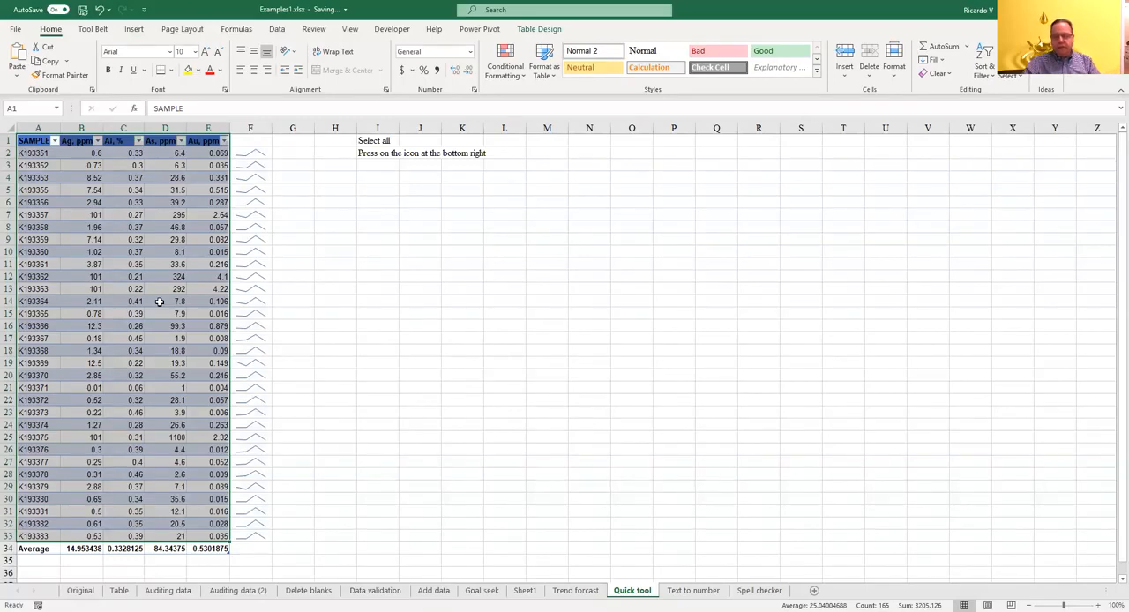
Step: On the Text to number sheet, convert A4:A8 to numbers by copying the 1 in H1 and pasting it with the Multiply operation
{"action": "left_click", "coordinate": [698, 590]}
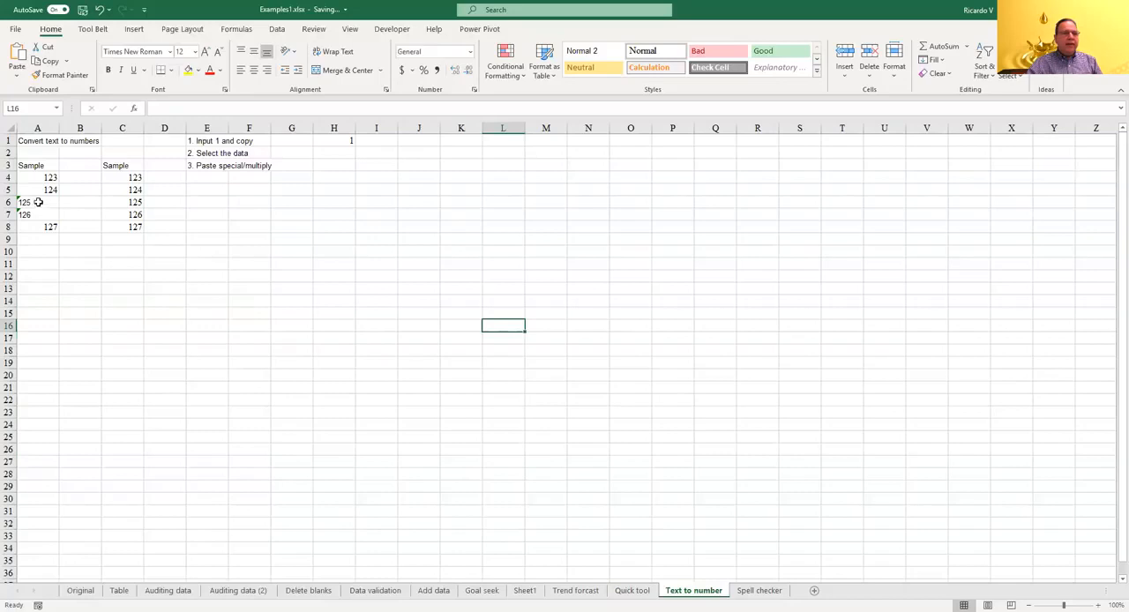
{"action": "left_click", "coordinate": [38, 202]}
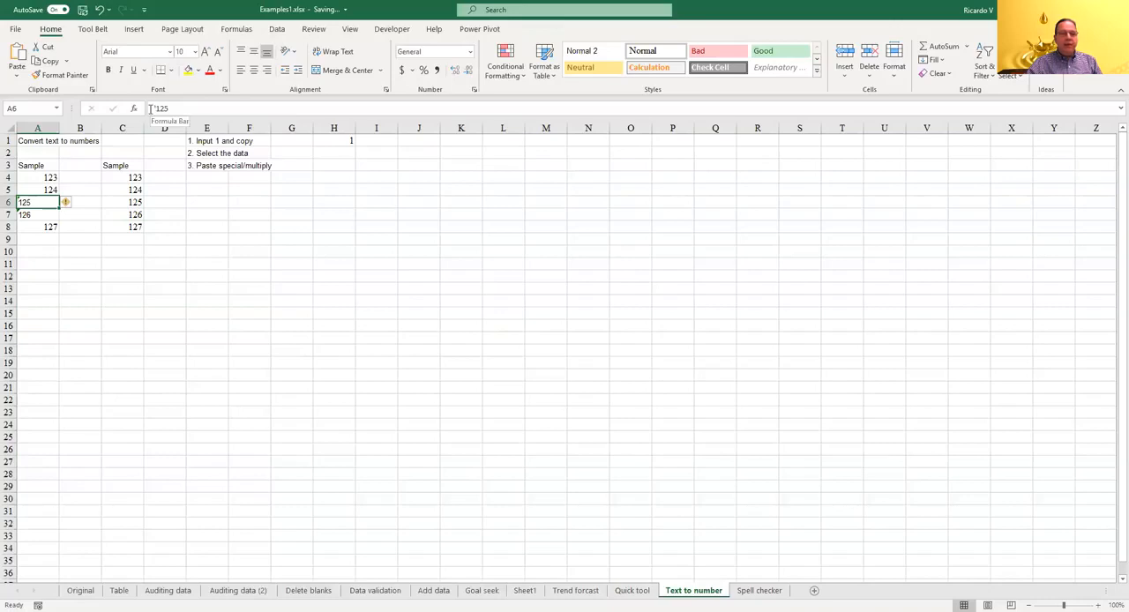
{"action": "left_click", "coordinate": [35, 214]}
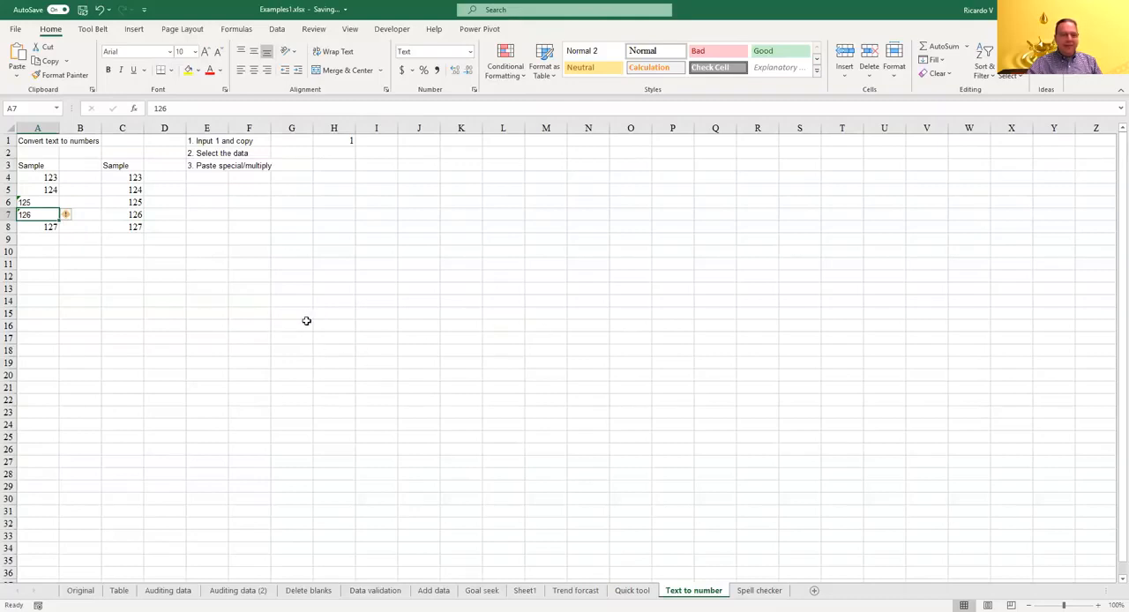
{"action": "left_click", "coordinate": [343, 140]}
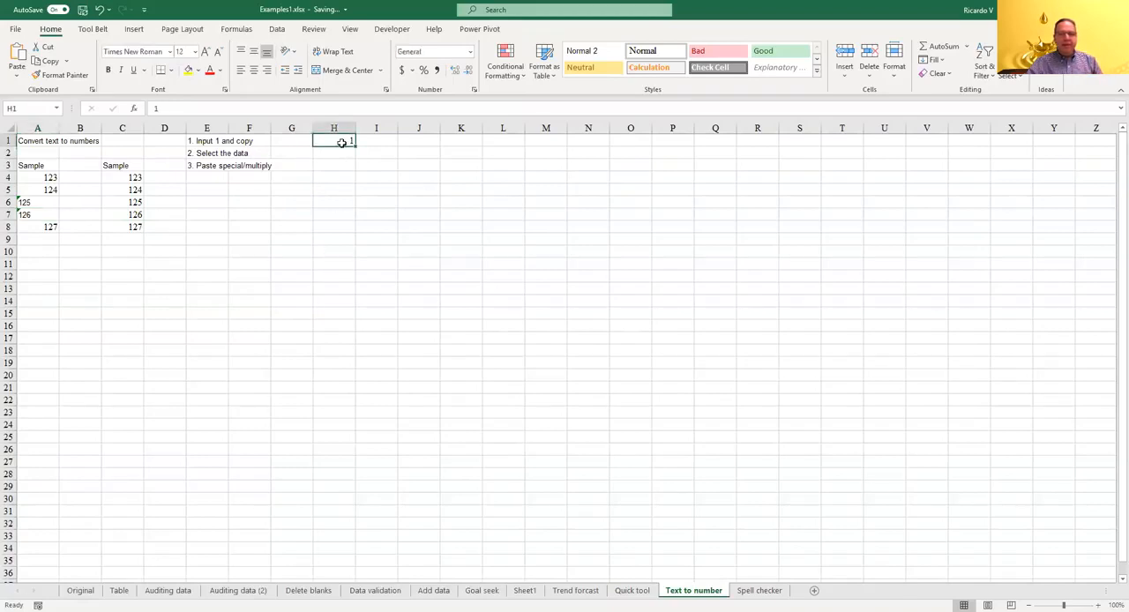
{"action": "left_click", "coordinate": [49, 61]}
{"action": "left_click_drag", "start_coordinate": [41, 175], "coordinate": [40, 228]}
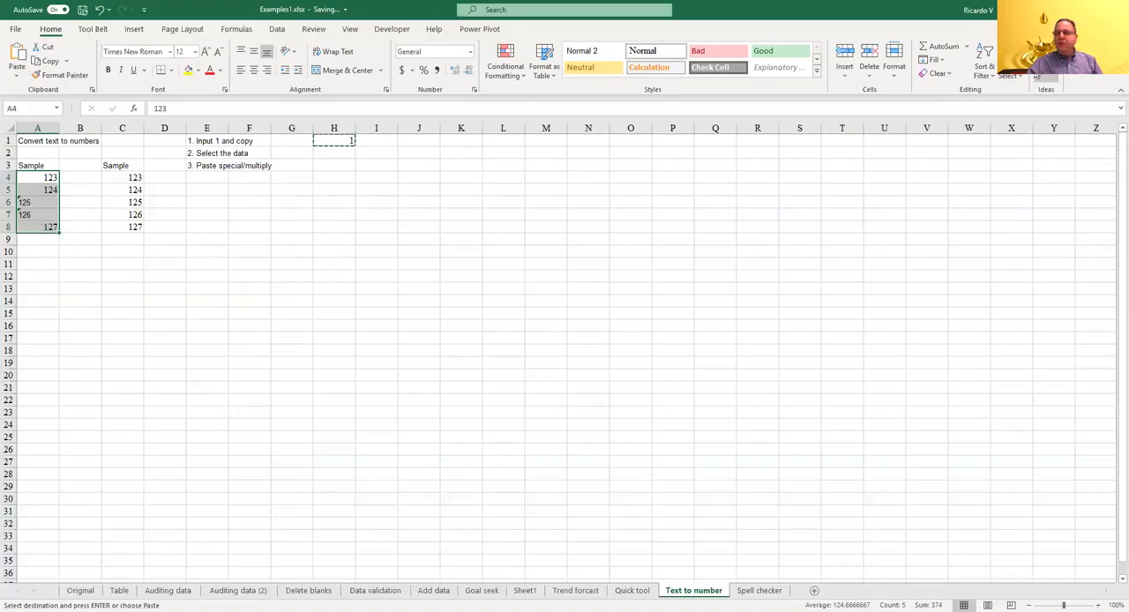
{"action": "left_click", "coordinate": [21, 78]}
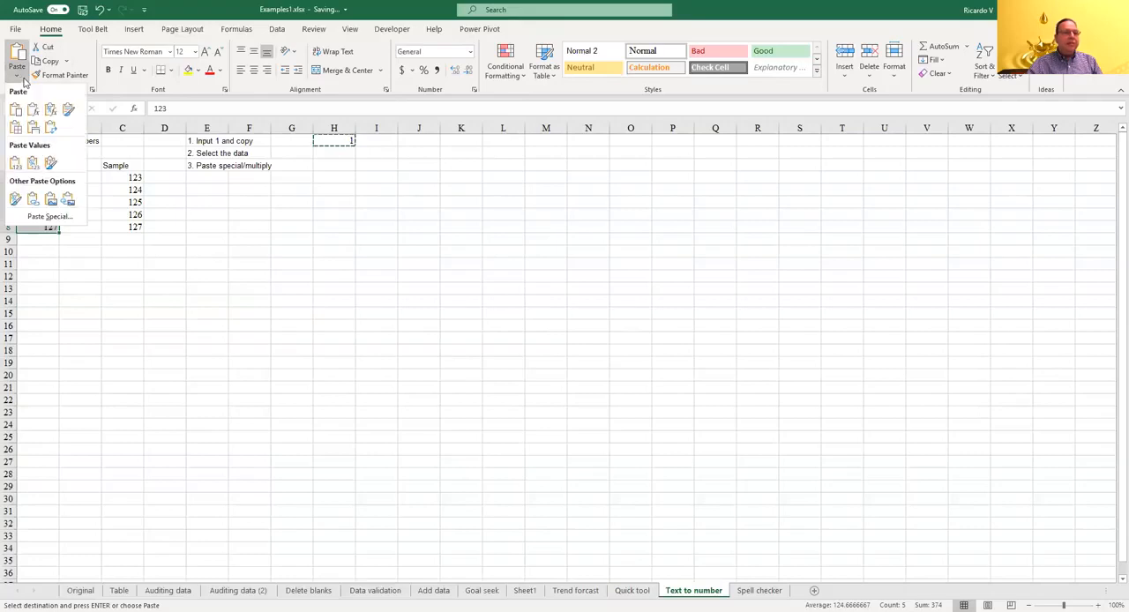
{"action": "left_click", "coordinate": [49, 217]}
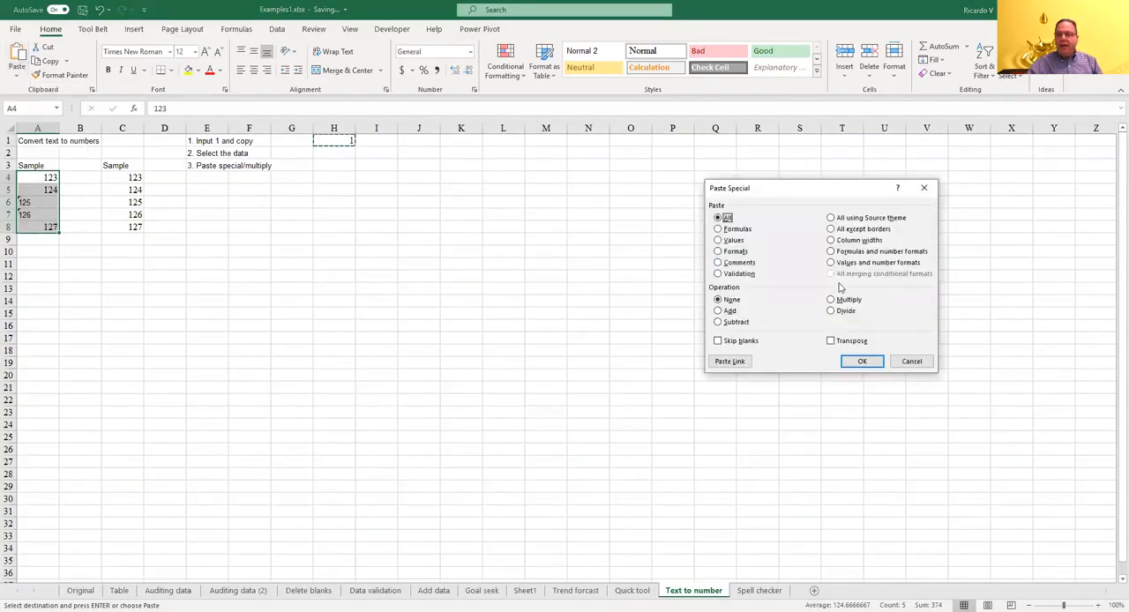
{"action": "left_click", "coordinate": [846, 302]}
{"action": "left_click", "coordinate": [861, 361]}
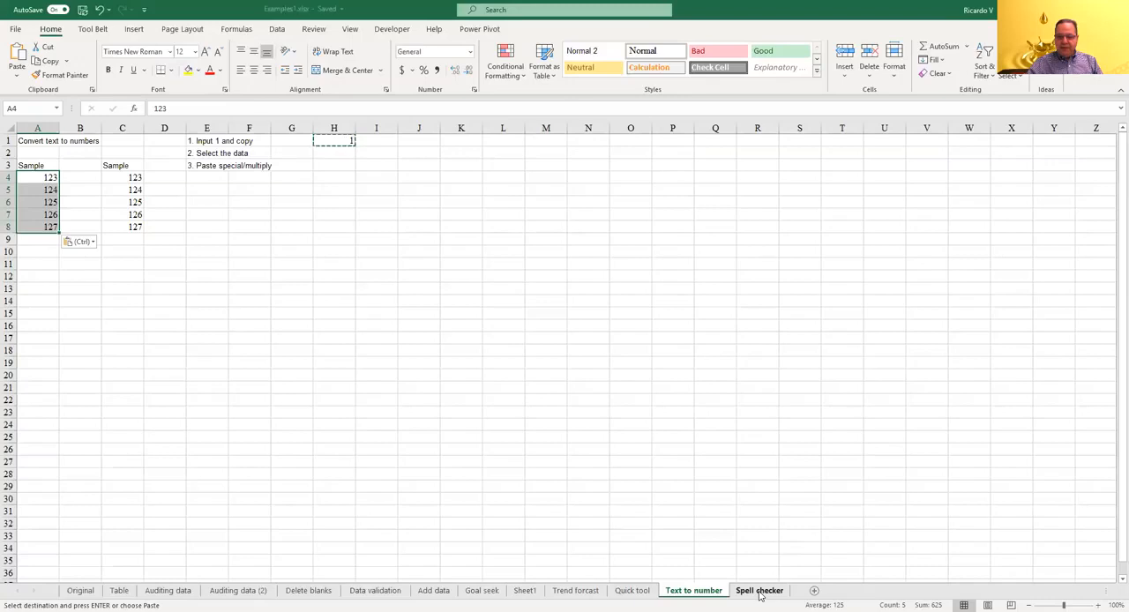
Step: On the Spell checker sheet, select the GeoMapApp paragraph in A3 for spell checking
{"action": "left_click", "coordinate": [758, 591]}
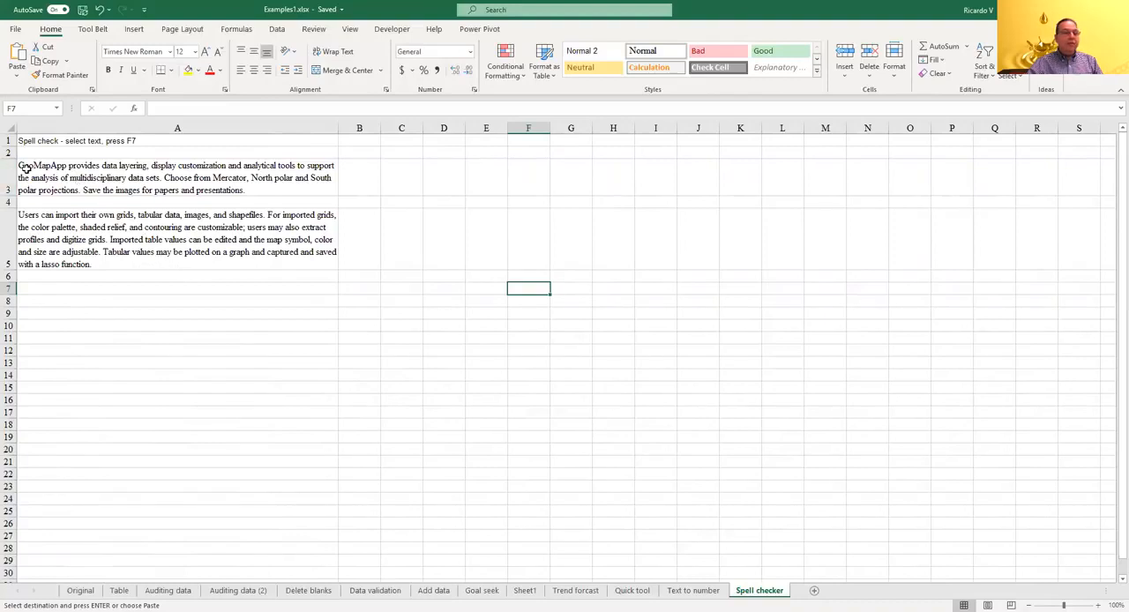
{"action": "left_click_drag", "start_coordinate": [26, 165], "coordinate": [27, 239]}
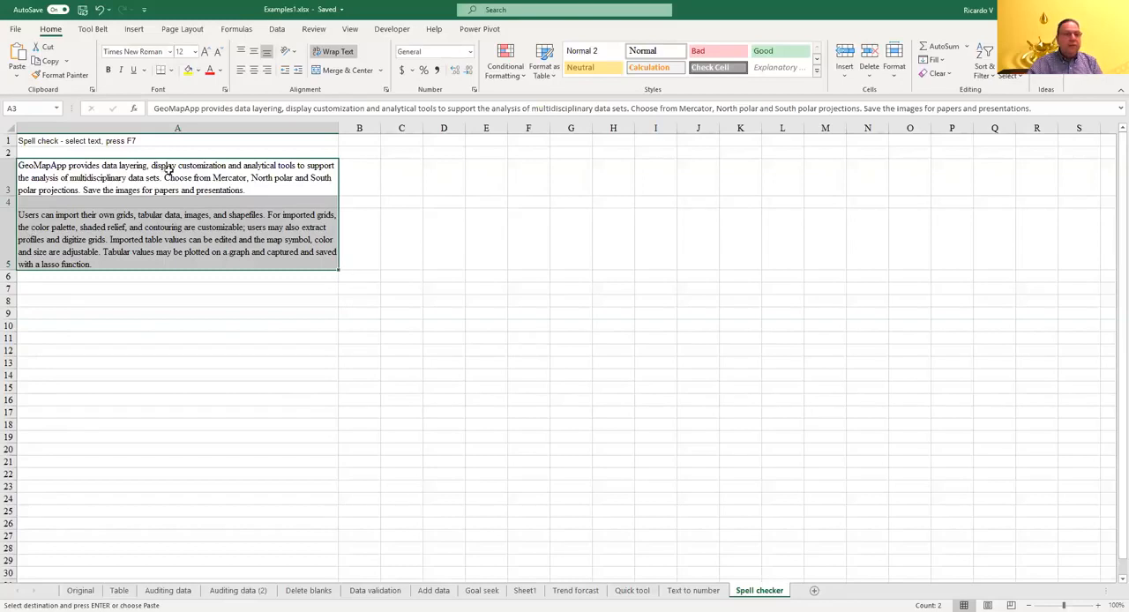
{"action": "left_click", "coordinate": [173, 166]}
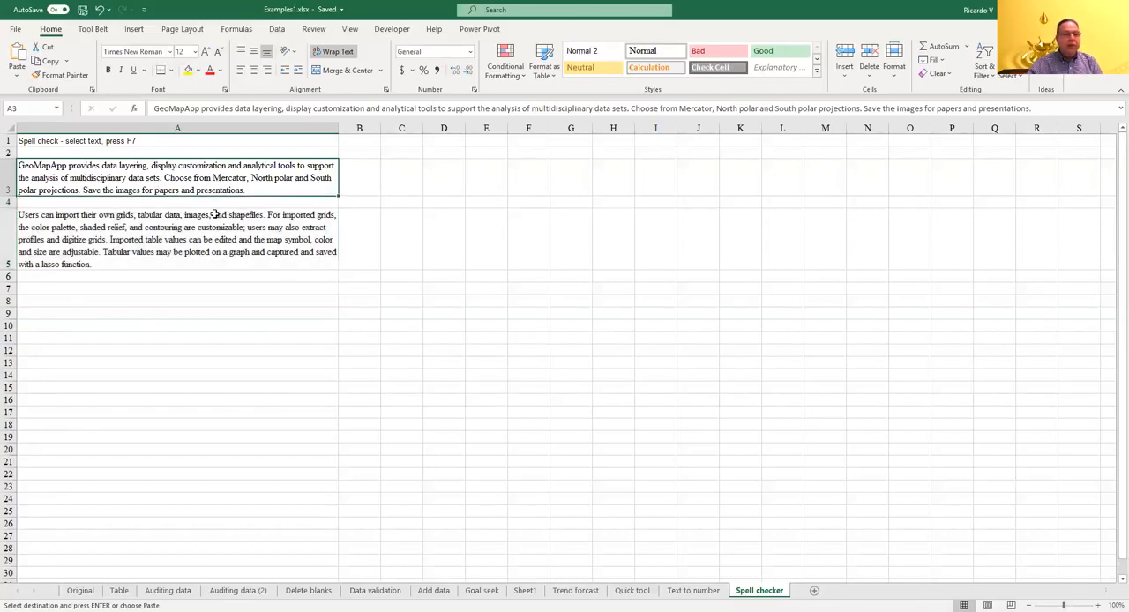